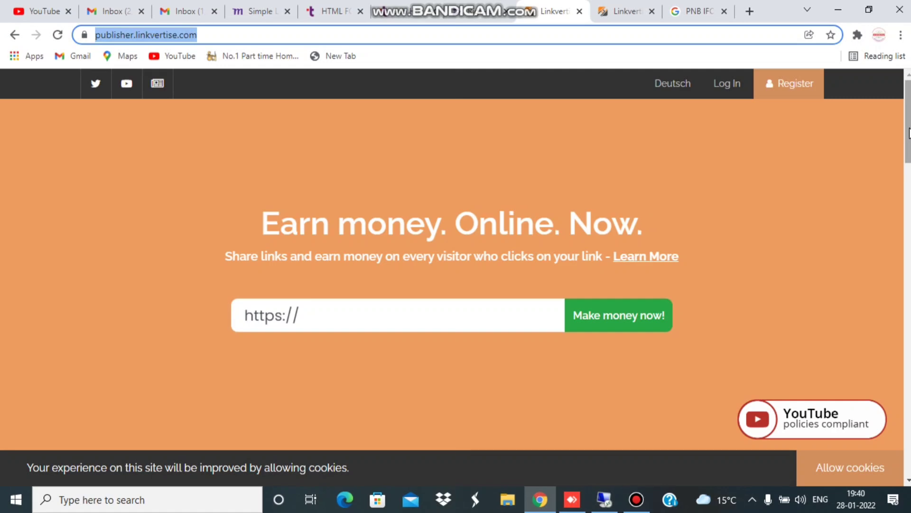
Look through the Linkvertise landing page, including the payout rates, benefits, customer reviews and payment options
left_click_drag(908, 134, 908, 214)
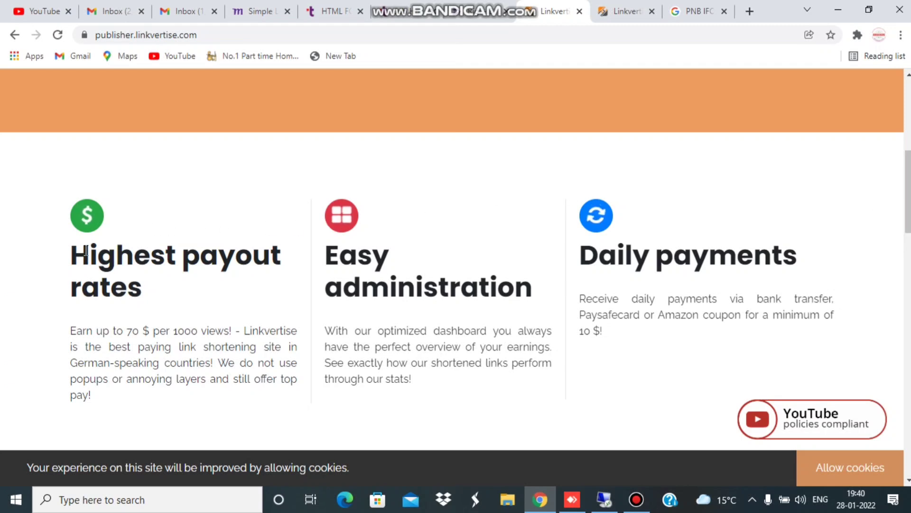
triple_click(162, 299)
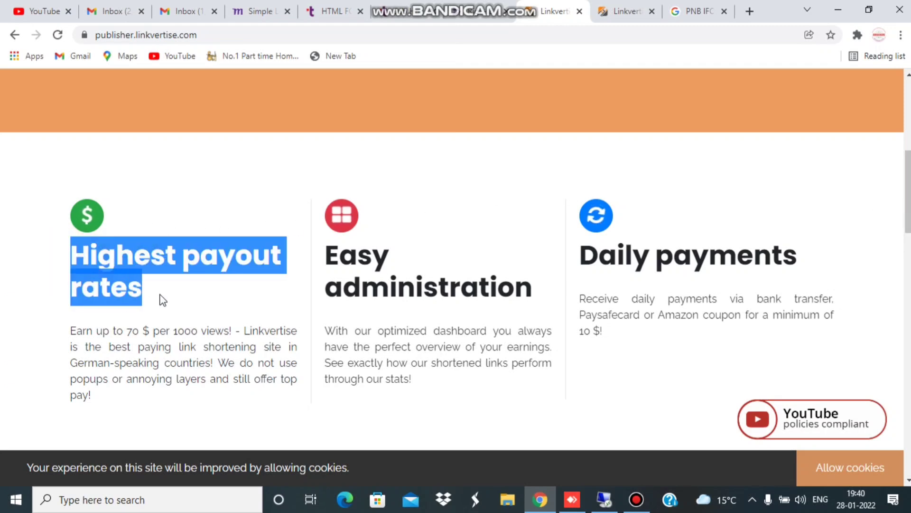
left_click(198, 312)
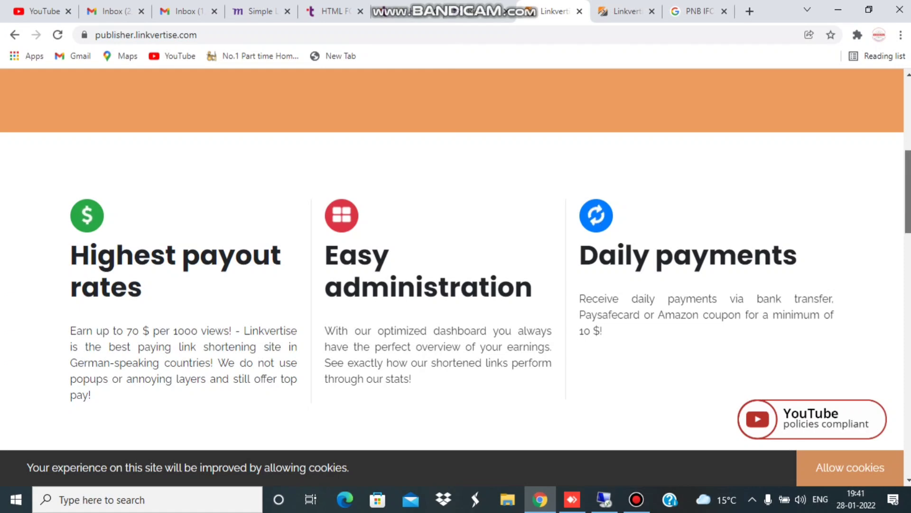
scroll(909, 200, "down", 5)
scroll(455, 285, "down", 1)
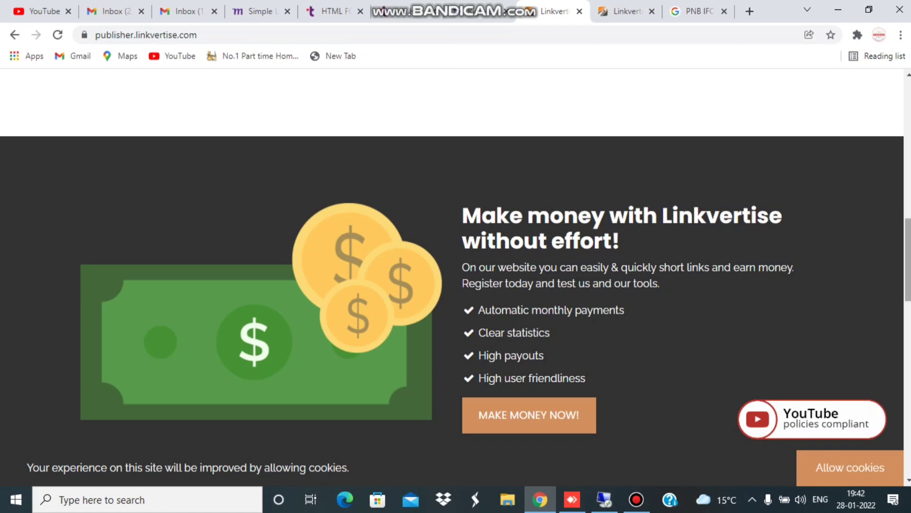
scroll(908, 351, "down", 7)
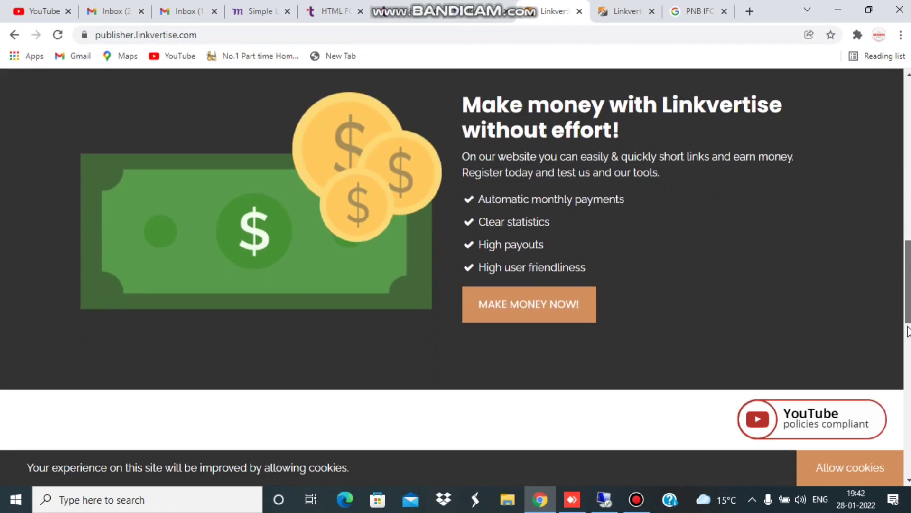
scroll(908, 352, "down", 7)
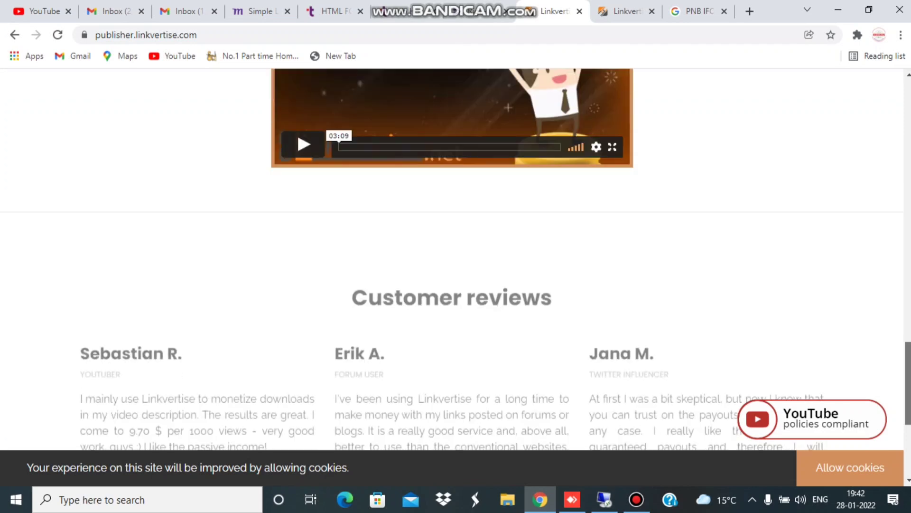
scroll(909, 349, "up", 2)
scroll(908, 348, "down", 5)
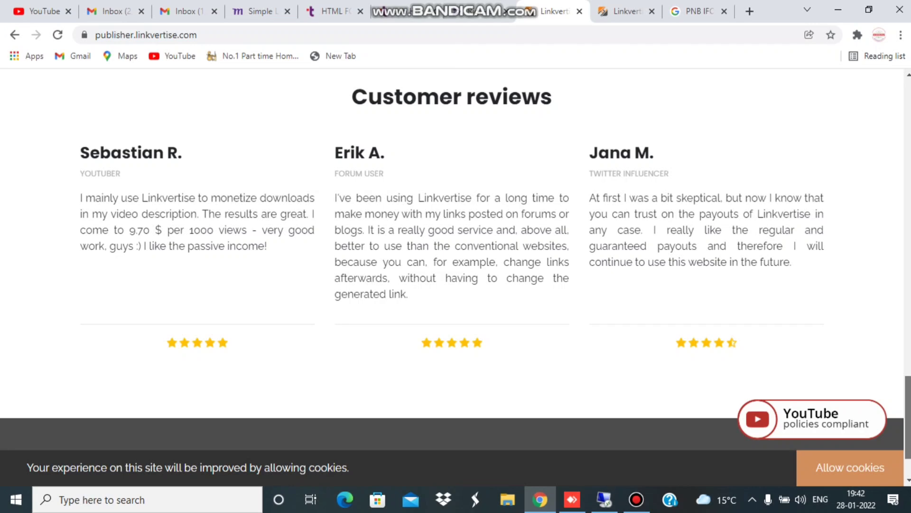
scroll(456, 238, "down", 2)
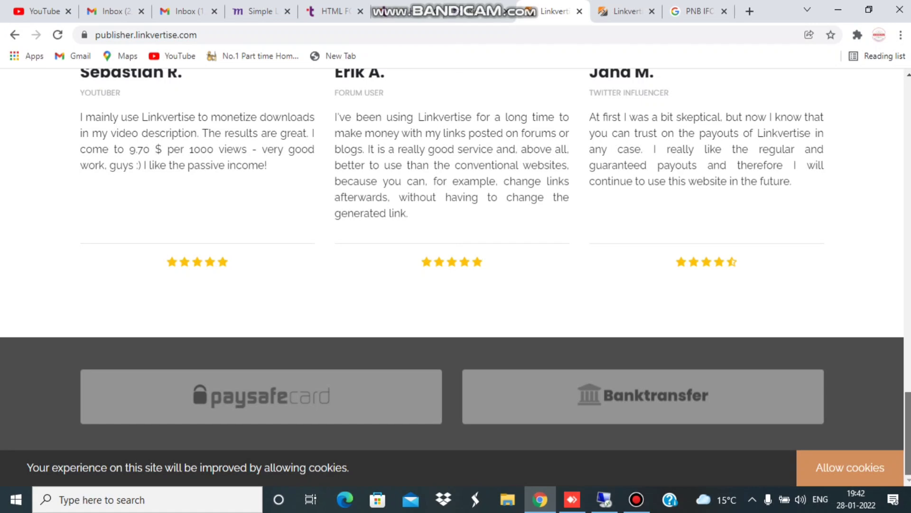
scroll(899, 161, "up", 20)
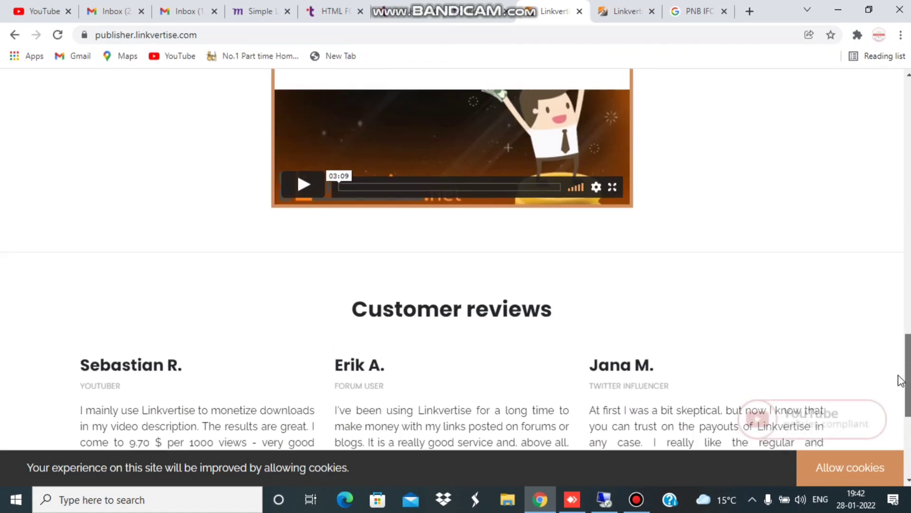
scroll(898, 161, "up", 4)
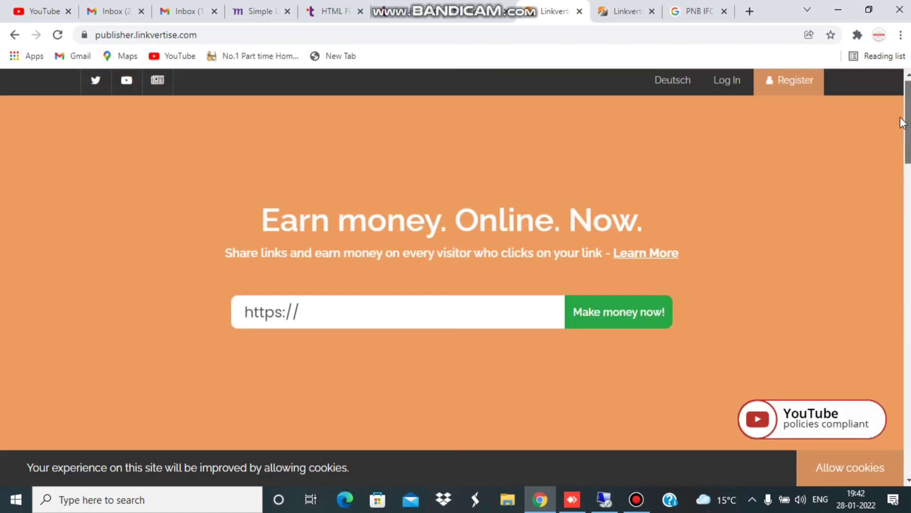
Open the registration form, review its required fields and consent options, and close it without registering
left_click(806, 83)
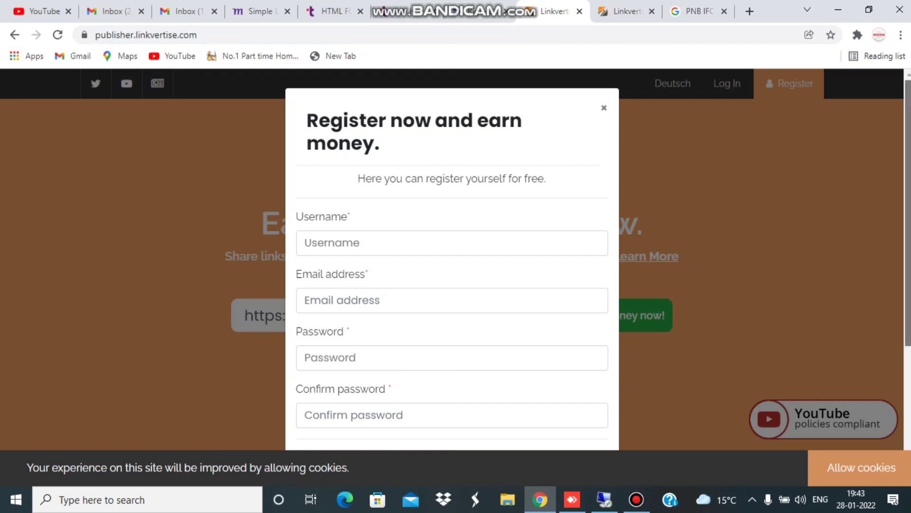
scroll(908, 302, "down", 2)
scroll(908, 302, "down", 3)
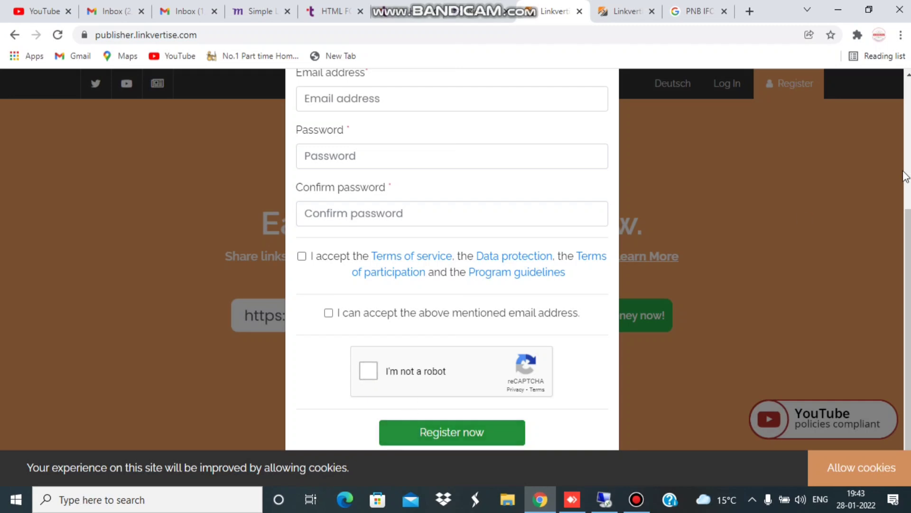
scroll(452, 257, "up", 5)
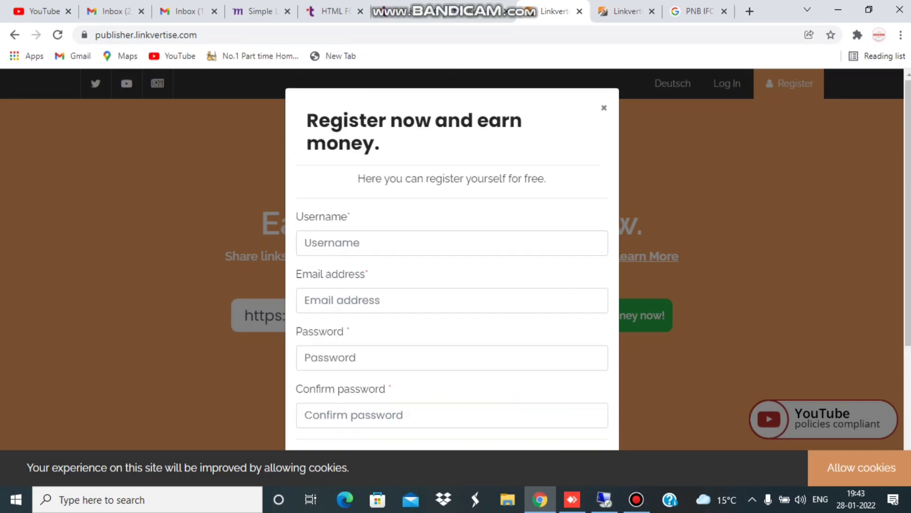
left_click(604, 108)
Open the login form, enter the account email and password, complete the robot check and submit the login
left_click(728, 88)
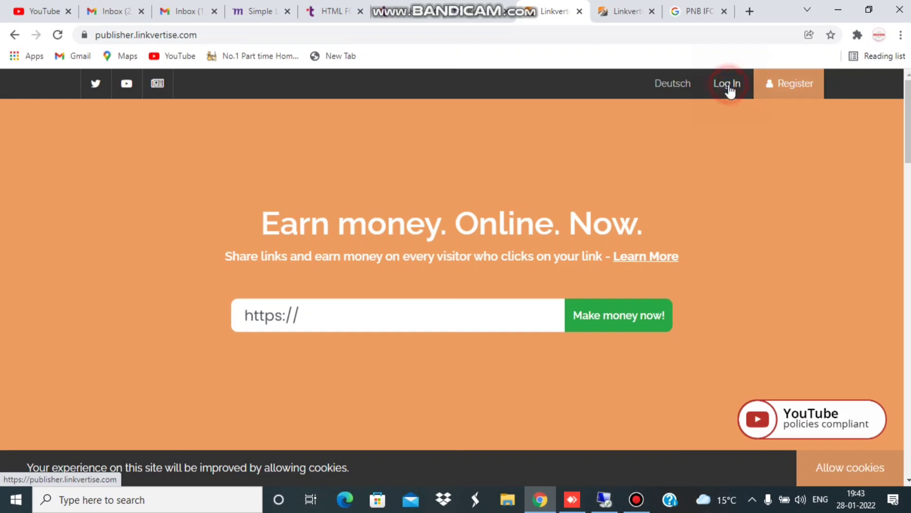
left_click(398, 183)
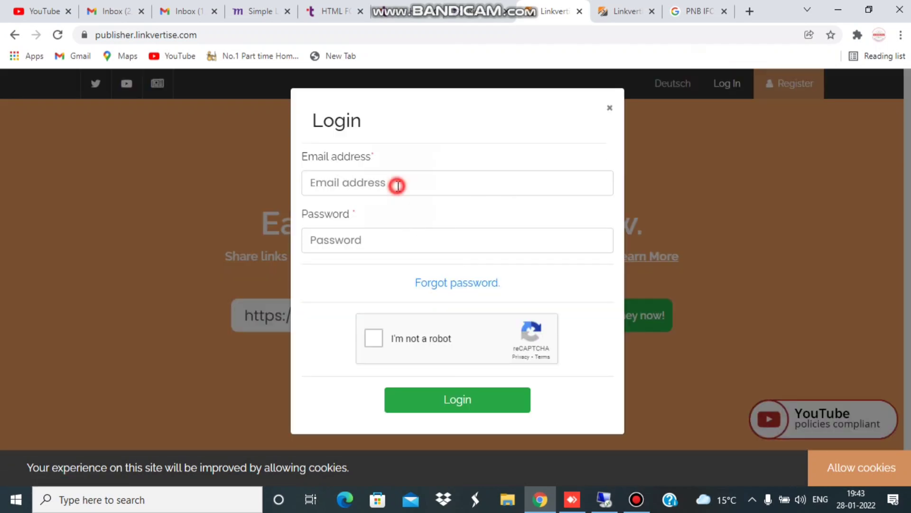
left_click(333, 213)
left_click(359, 243)
type("••••••")
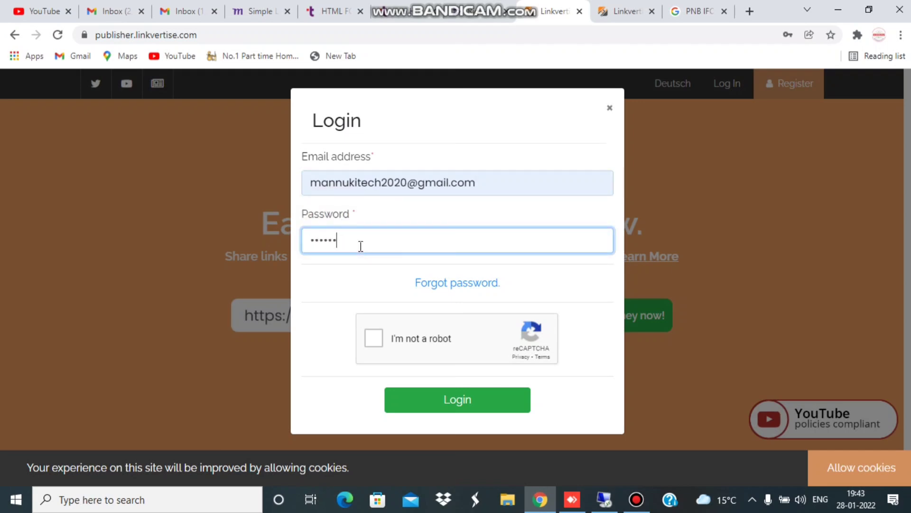
type("•••")
left_click(374, 337)
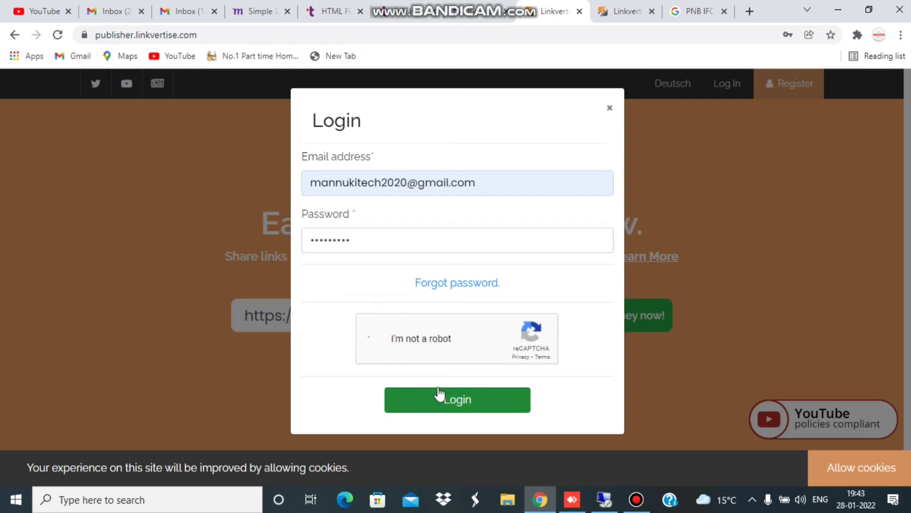
left_click(437, 401)
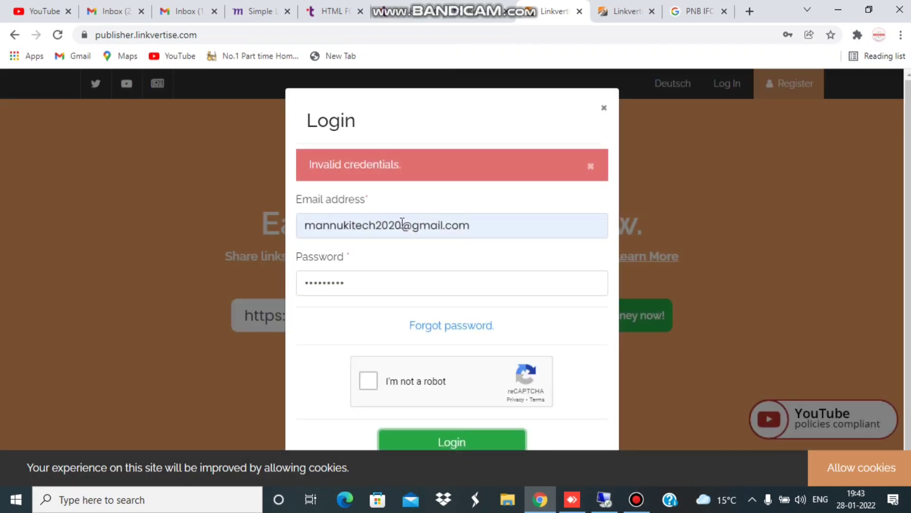
Remove the digits from the login email address, repeat the robot check and log in to the dashboard
left_click(402, 223)
key("BackSpace")
key("BackSpace")
key("BackSpace")
key("BackSpace")
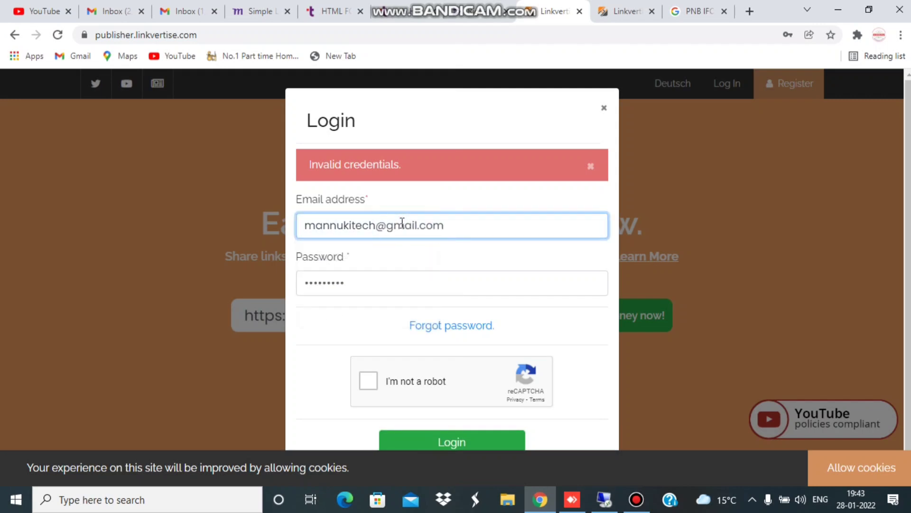
left_click(369, 380)
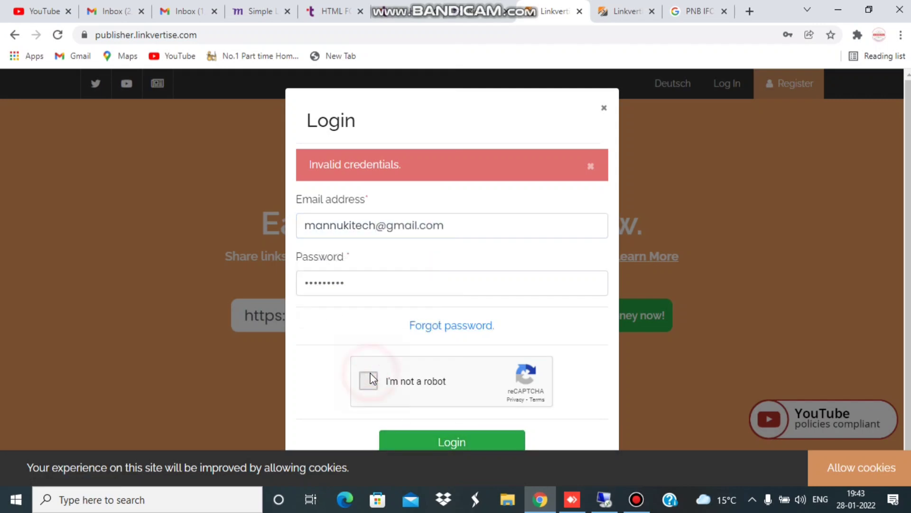
left_click(429, 440)
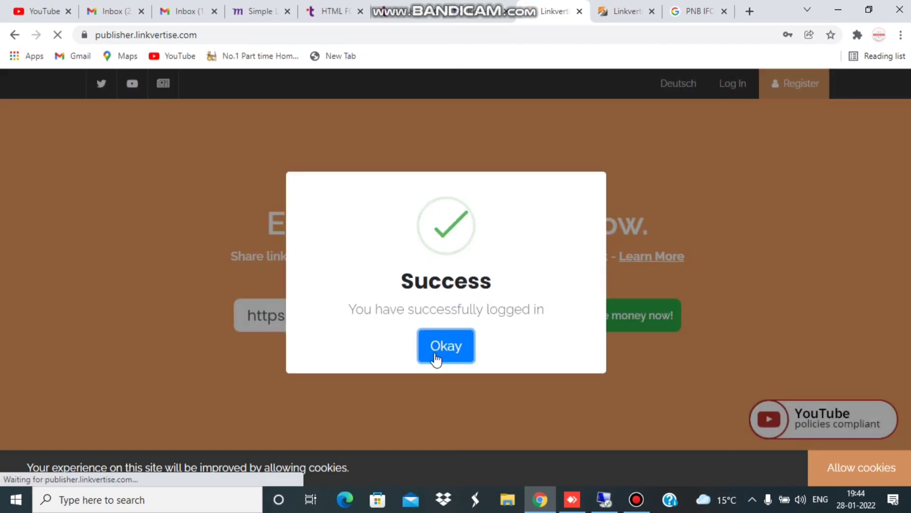
left_click(436, 359)
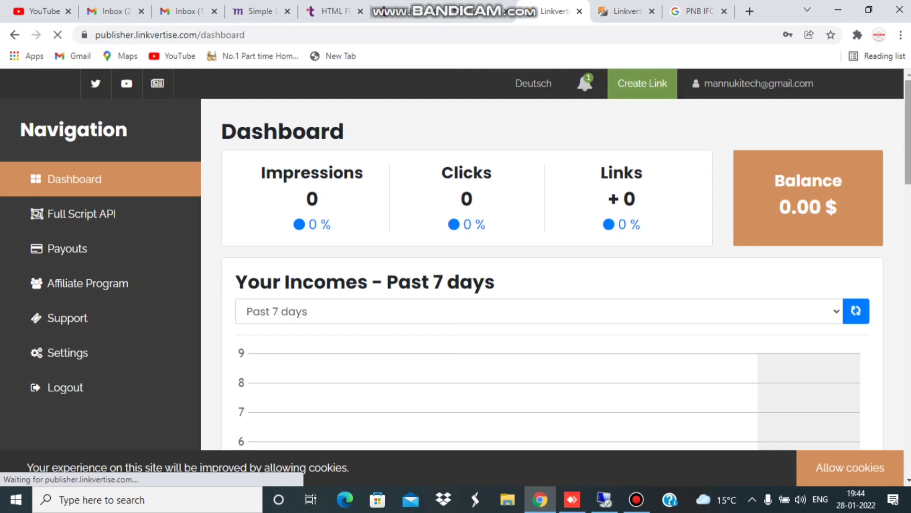
Review the dashboard's income chart, the links table and the program policies with the linked website guidelines
scroll(552, 259, "down", 5)
scroll(552, 258, "up", 3)
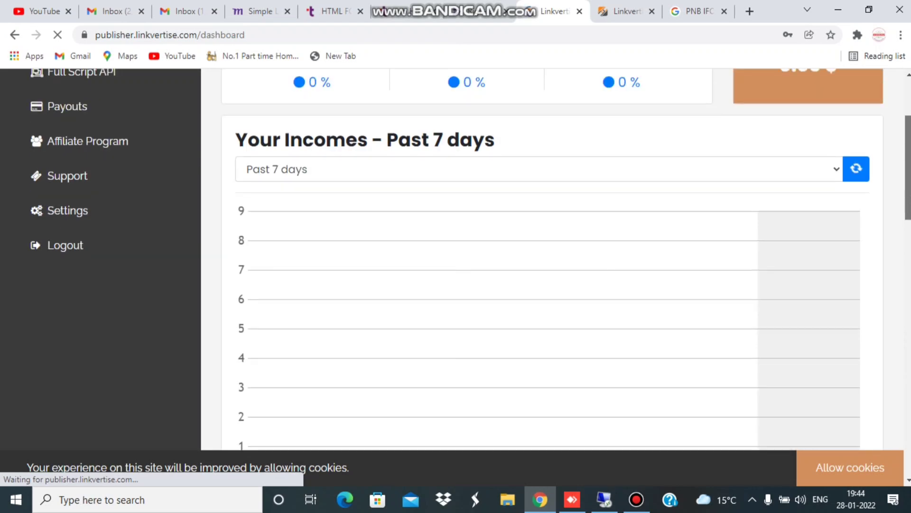
scroll(552, 258, "down", 3)
scroll(552, 258, "down", 2)
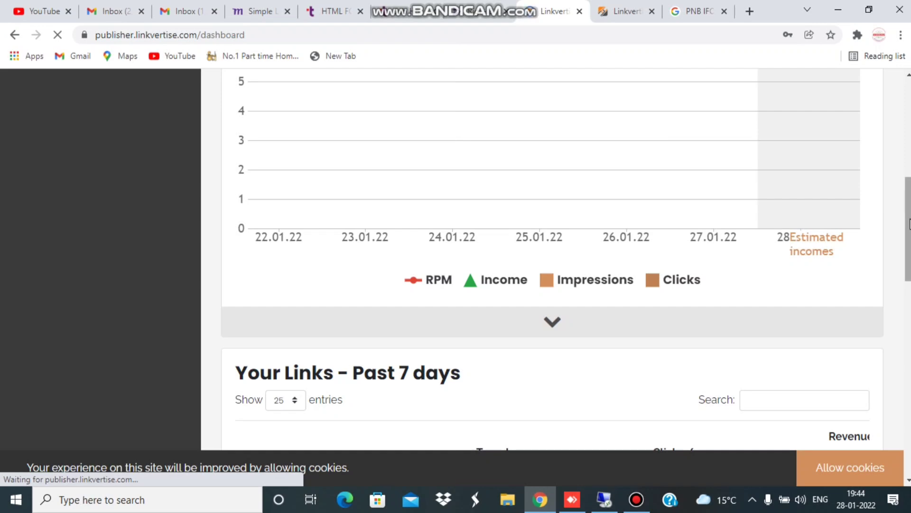
scroll(909, 223, "down", 7)
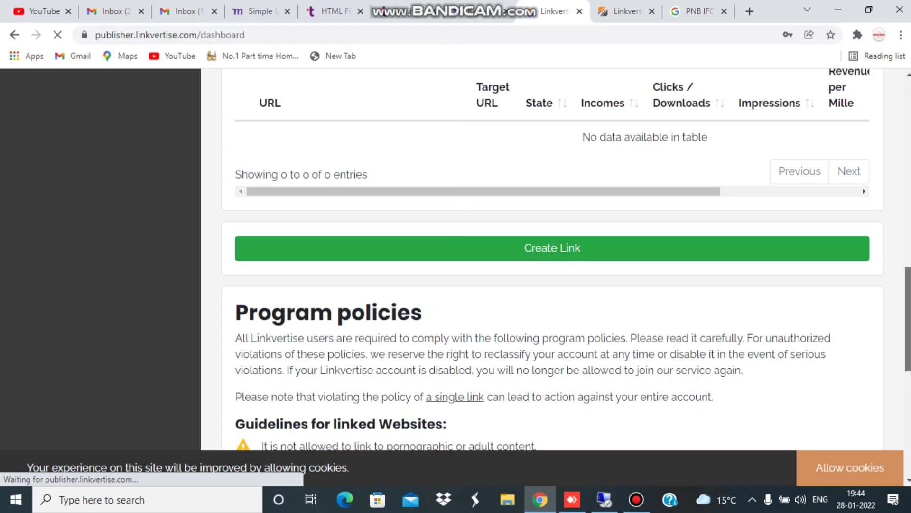
scroll(552, 259, "down", 4)
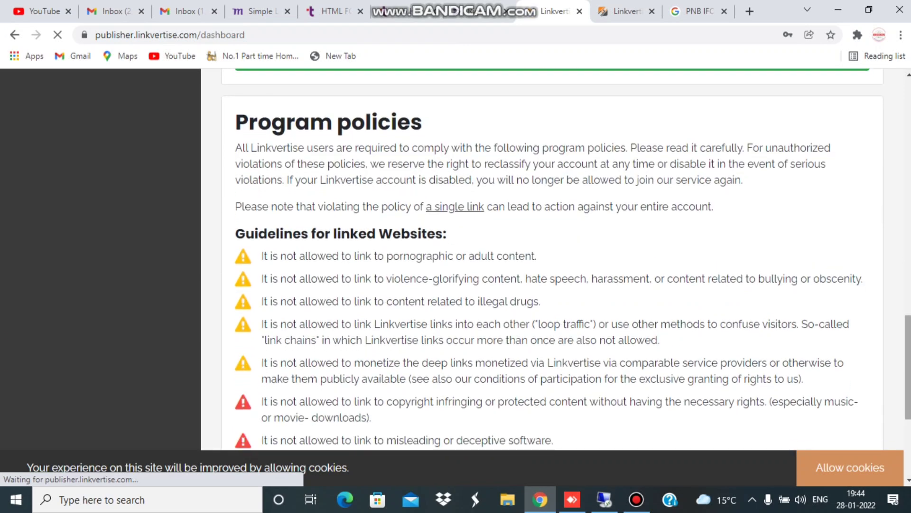
scroll(551, 260, "down", 1)
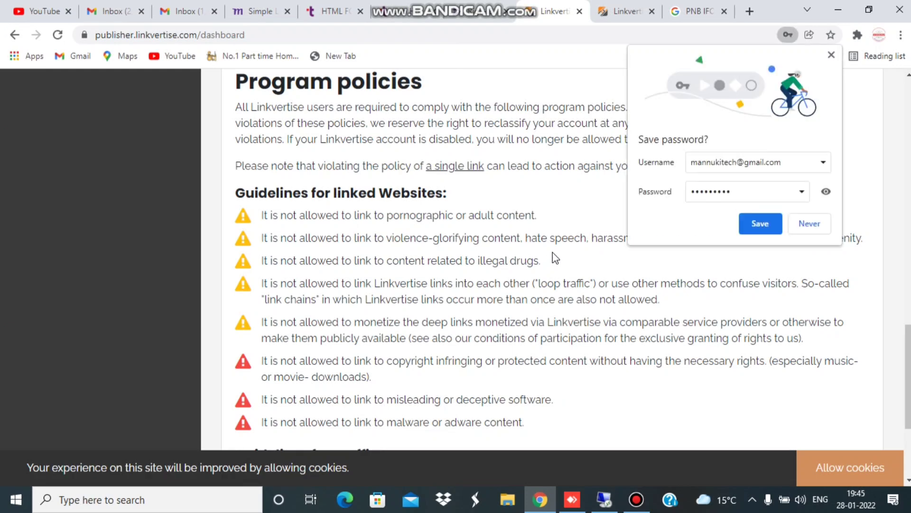
Save the login credentials in the browser and read the remaining guidelines for traffic sources
left_click(776, 223)
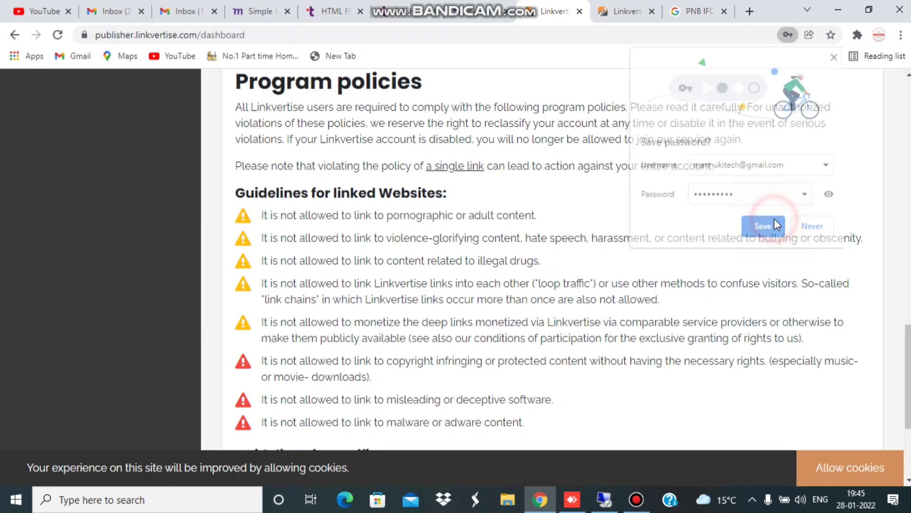
scroll(908, 394, "down", 2)
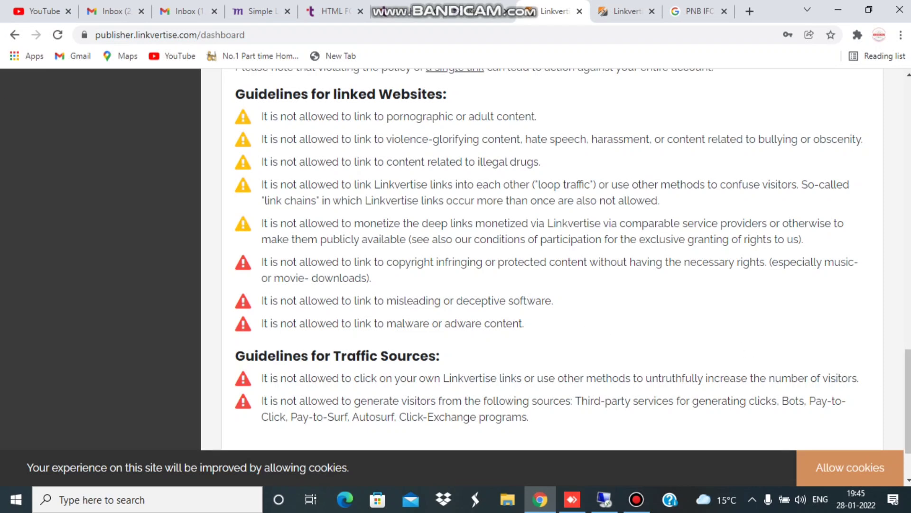
scroll(542, 259, "up", 15)
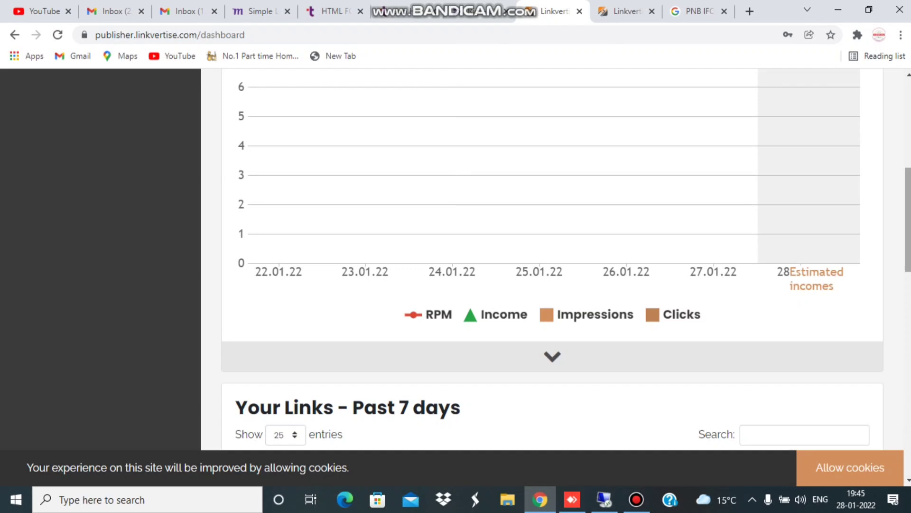
scroll(542, 259, "up", 8)
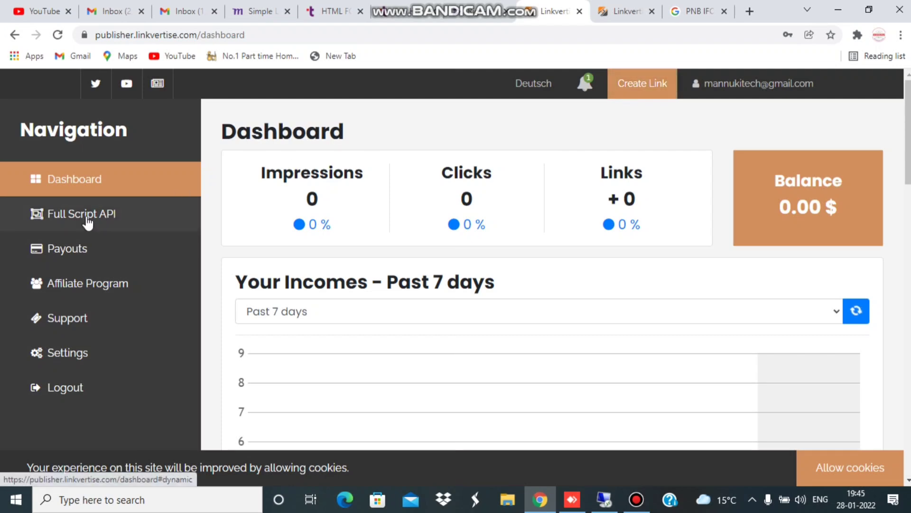
Open the Payouts page and review the payout limits, payout request, transactions and payout-settings sections
left_click(74, 251)
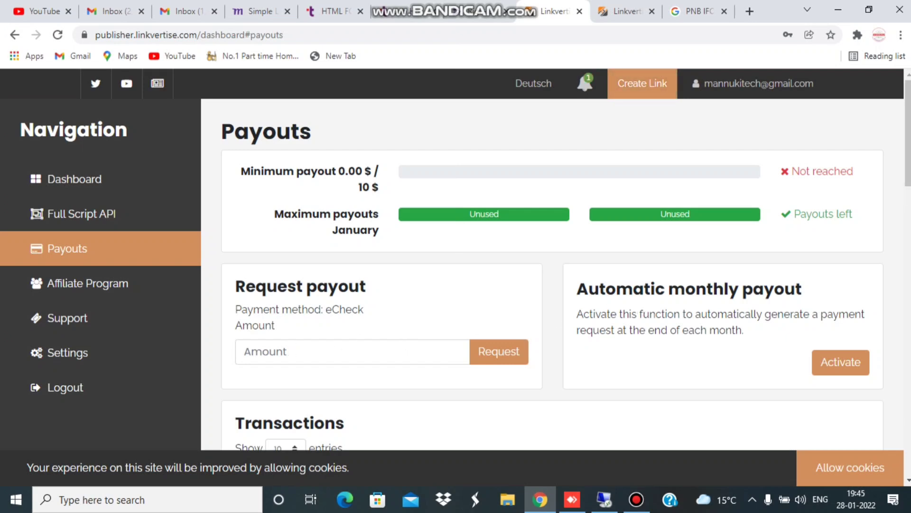
scroll(909, 155, "down", 1)
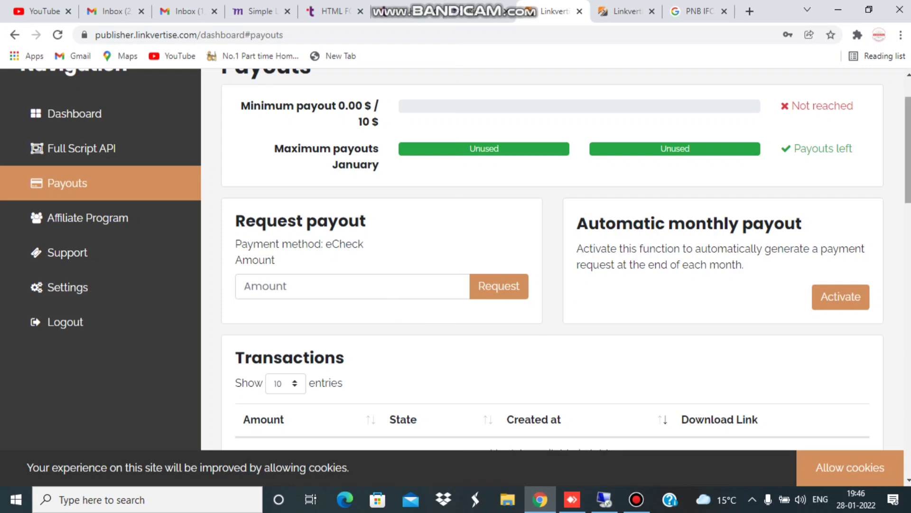
left_click_drag(909, 134, 907, 219)
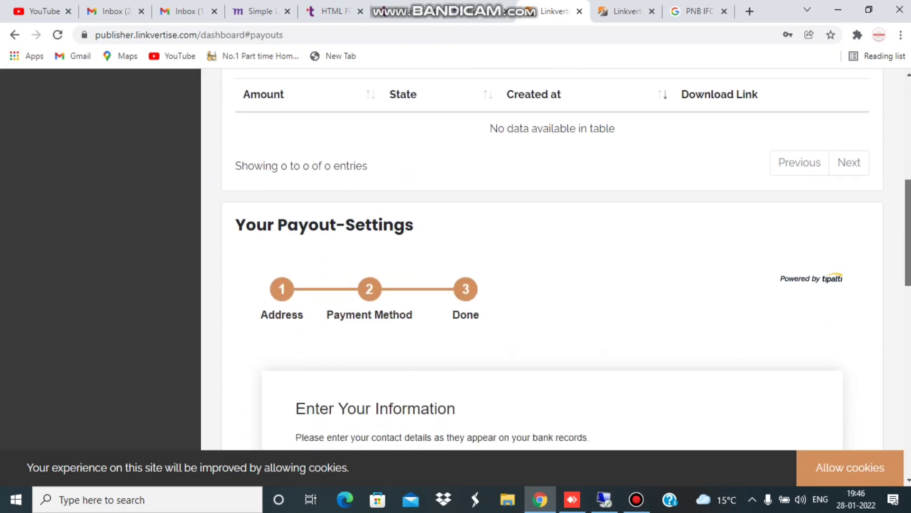
mouse_move(908, 219)
left_mouse_down()
mouse_move(908, 271)
mouse_move(908, 206)
left_mouse_up()
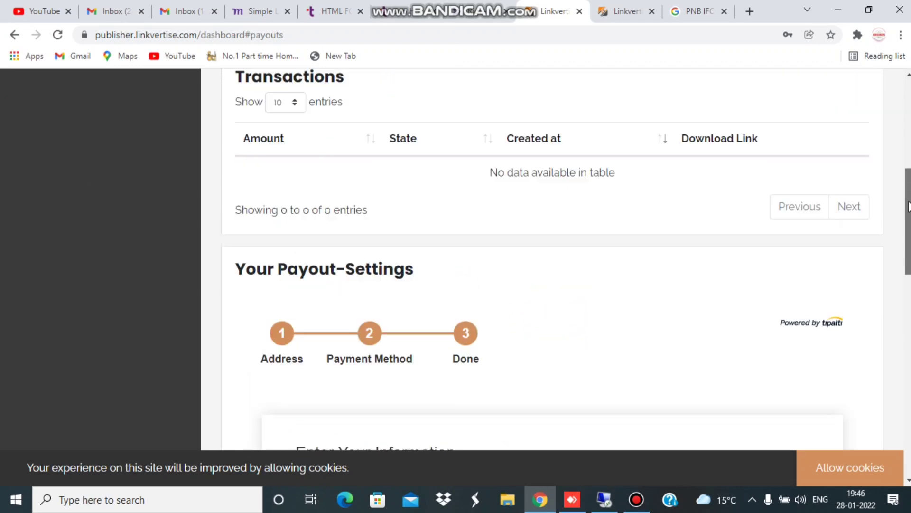
left_click(287, 342)
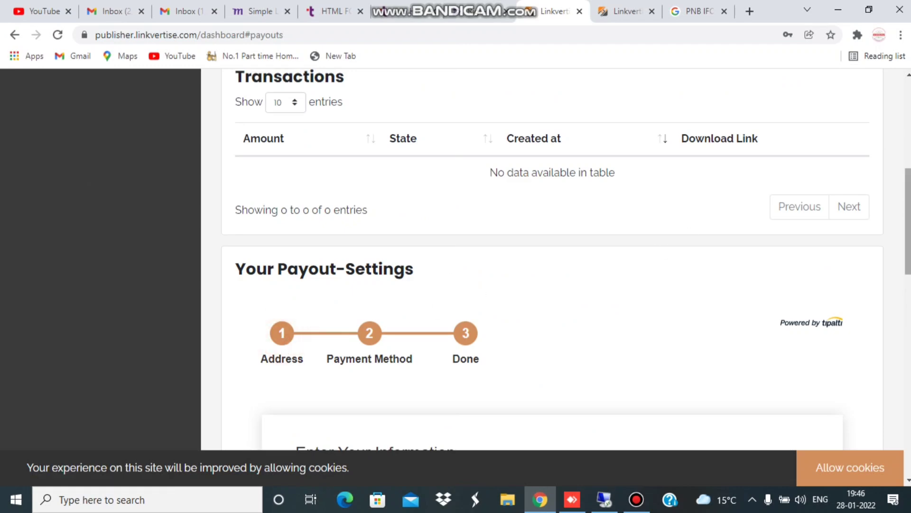
mouse_move(909, 188)
left_mouse_down()
mouse_move(909, 388)
mouse_move(894, 181)
left_mouse_up()
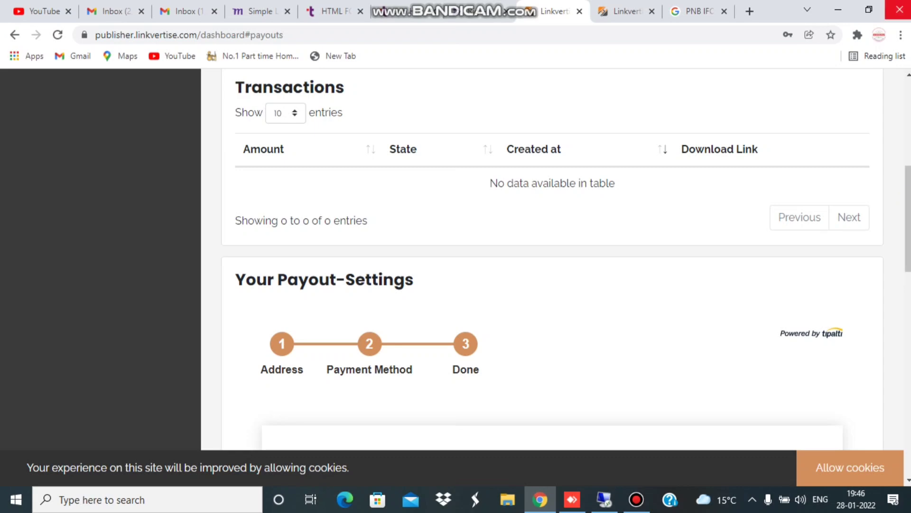
Switch to the Google search page and replace the query with "PNB Swift code" to look up the bank's code
left_click(690, 13)
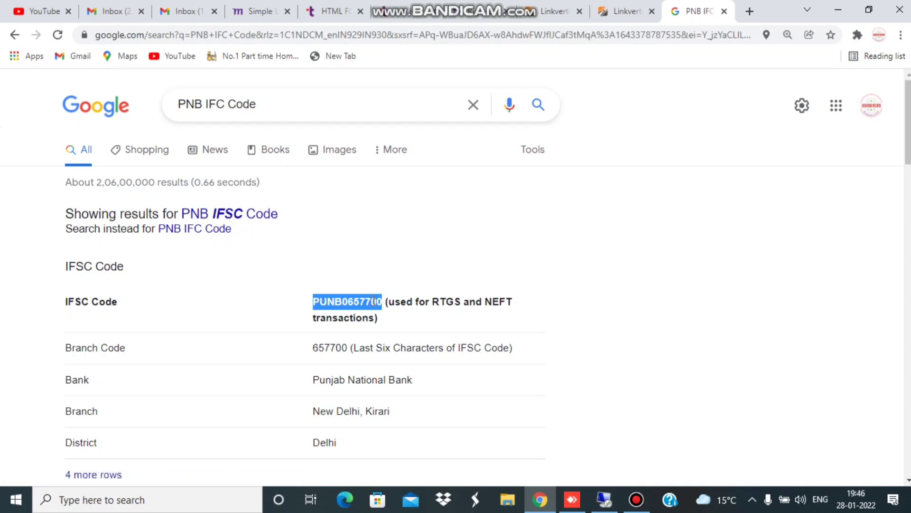
left_click(279, 110)
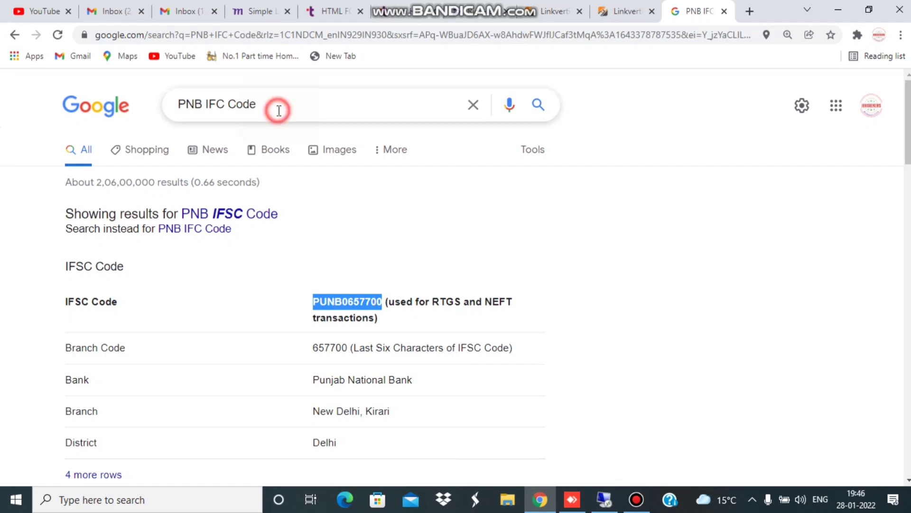
key("BackSpace")
key("BackSpace")
key("BackSpace")
key("BackSpace")
key("BackSpace")
key("BackSpace")
key("BackSpace")
key("BackSpace")
key("BackSpace")
key("BackSpace")
key("BackSpace")
key("BackSpace")
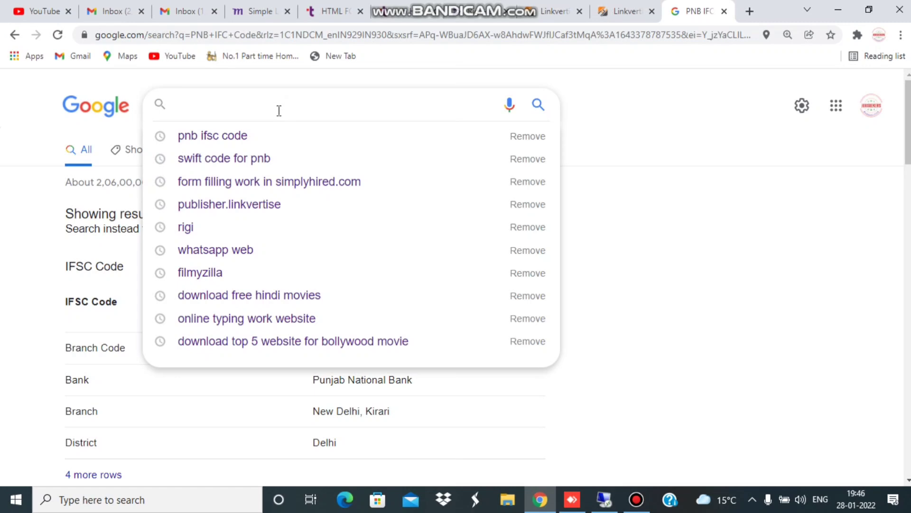
type("ba")
key("BackSpace")
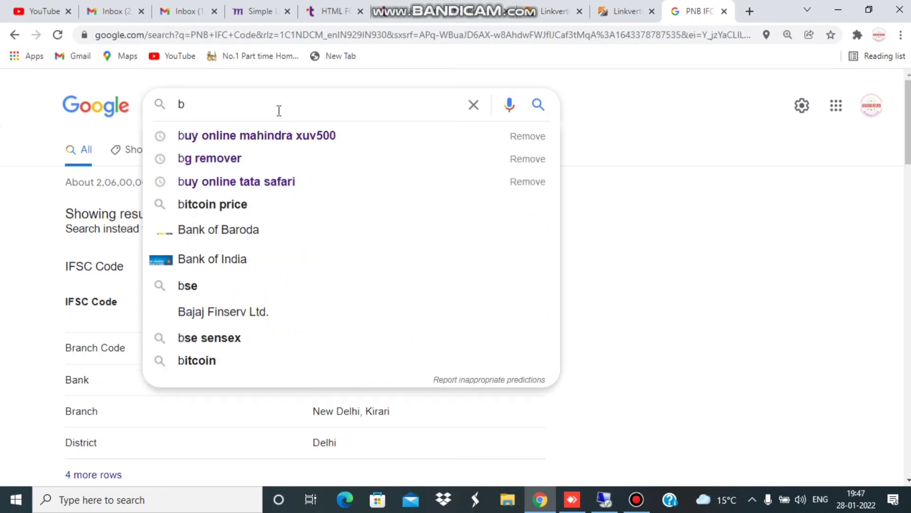
key("BackSpace")
type("PNB ")
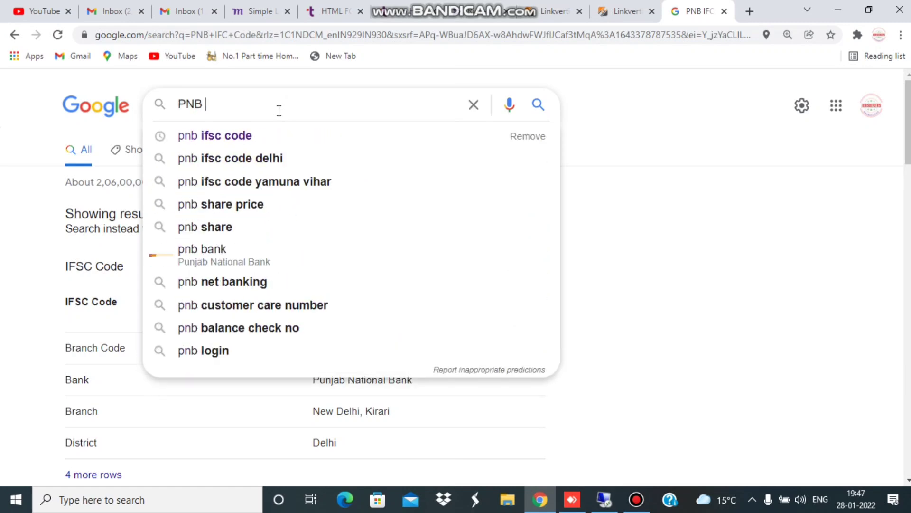
type("Swift code")
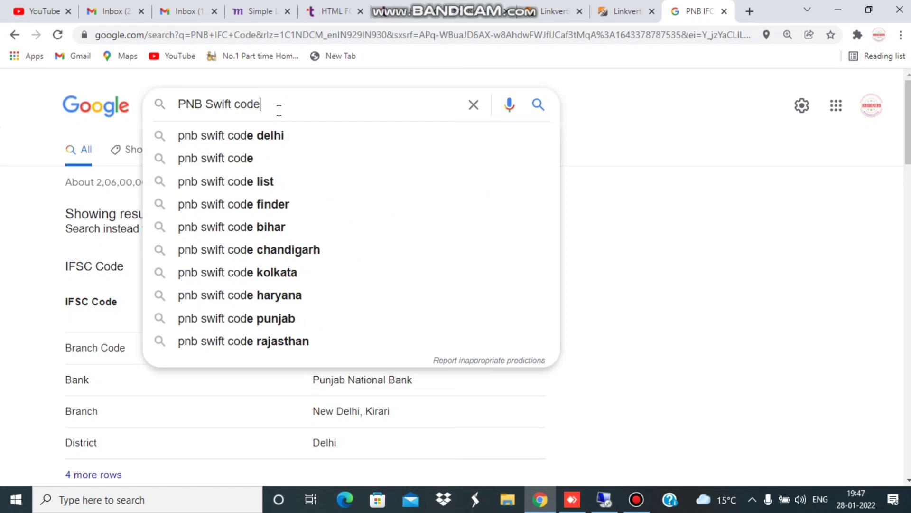
key("Return")
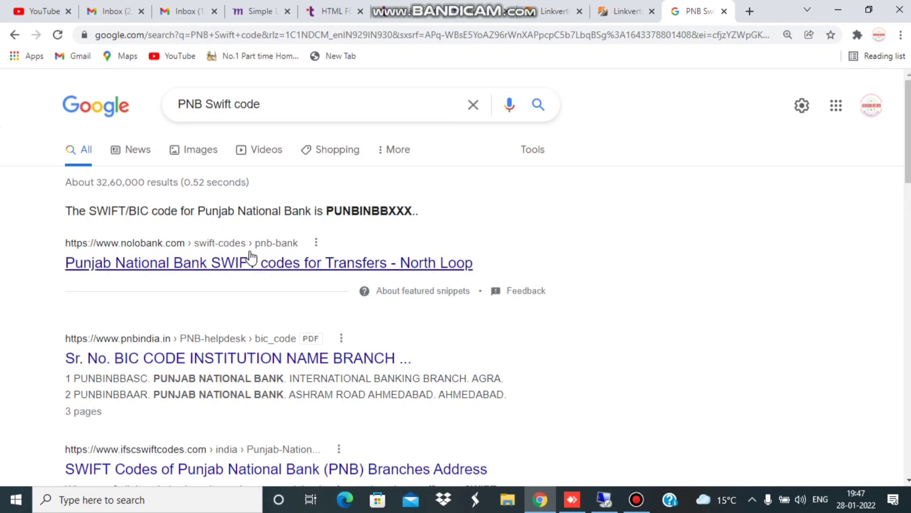
Open the North Loop result on Punjab National Bank SWIFT codes and highlight the SWIFT code in the bank details
left_click(236, 273)
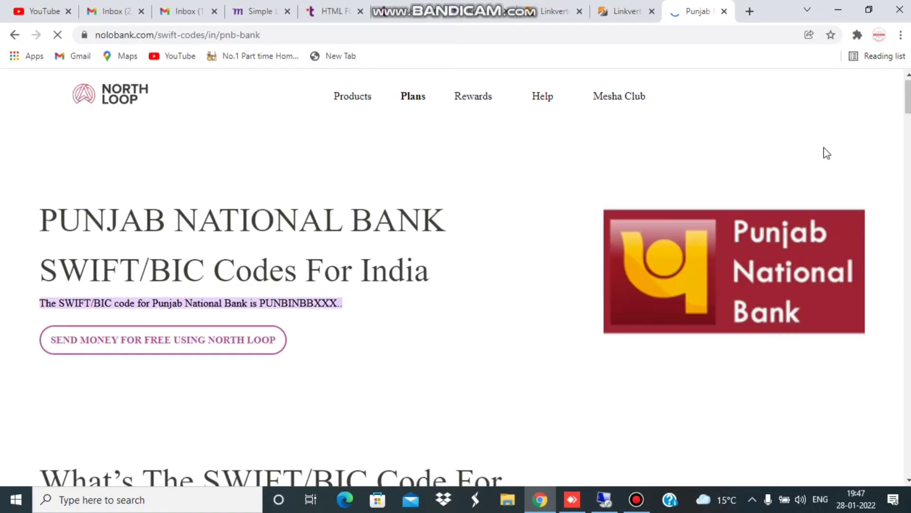
left_click_drag(909, 98, 909, 148)
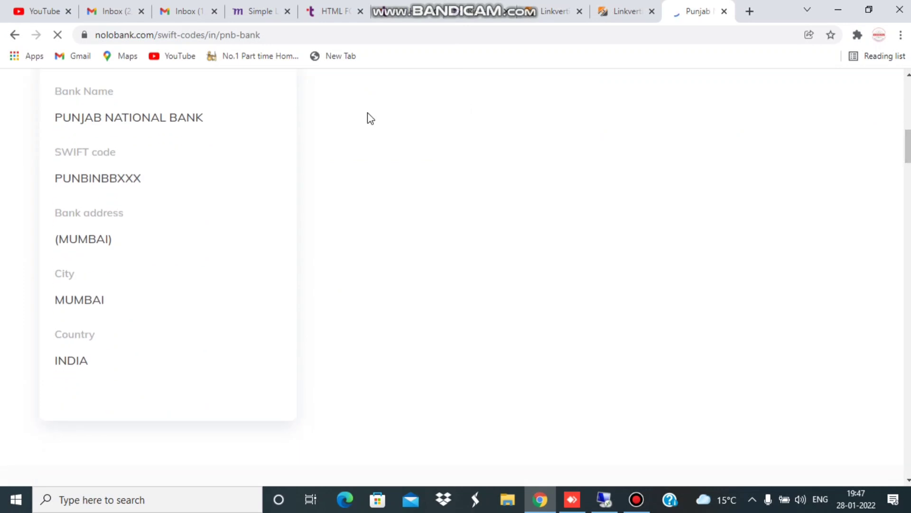
left_click(131, 182)
left_click_drag(130, 182, 53, 179)
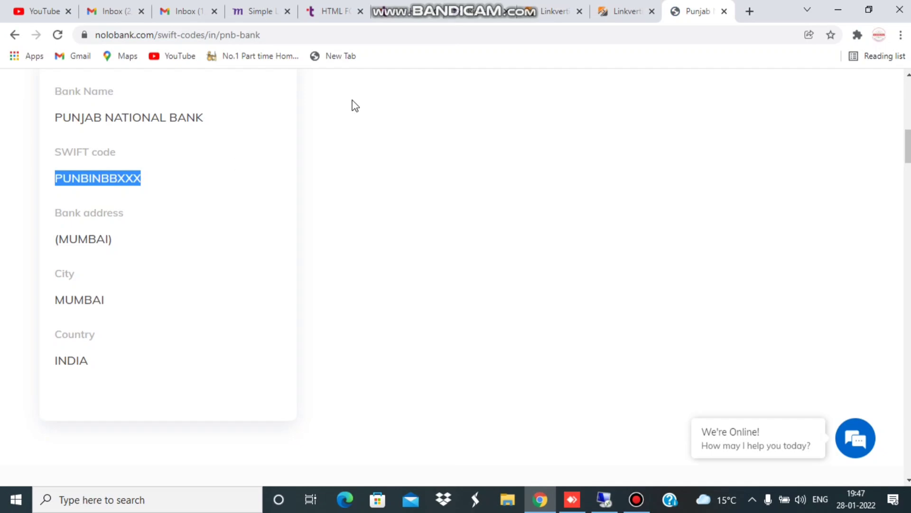
Return to the Linkvertise dashboard, view the Affiliate Program page and look through the dashboard again
left_click(616, 10)
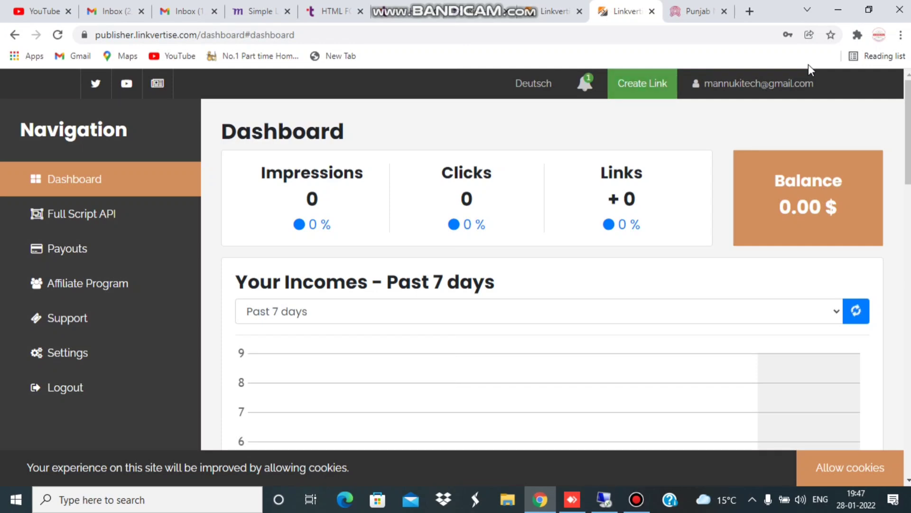
left_click_drag(908, 110, 910, 97)
left_click(72, 284)
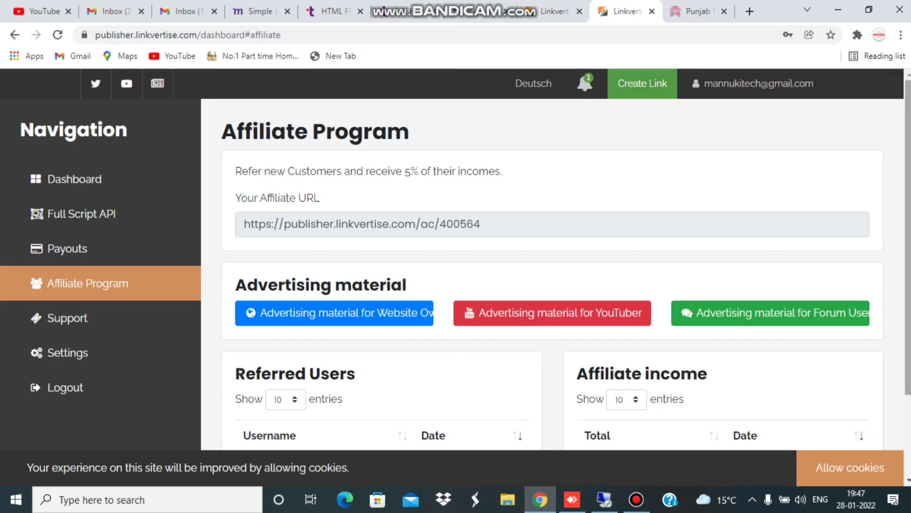
scroll(908, 237, "down", 1)
scroll(907, 237, "up", 1)
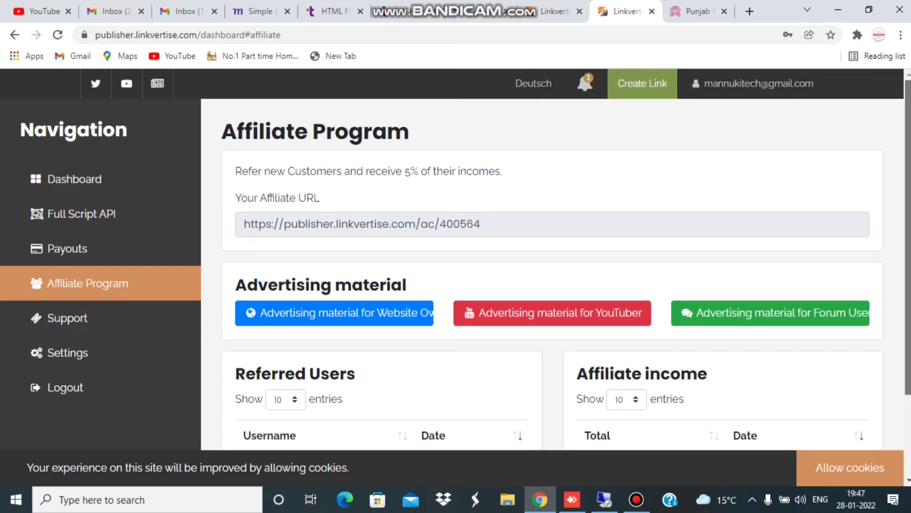
left_click(90, 175)
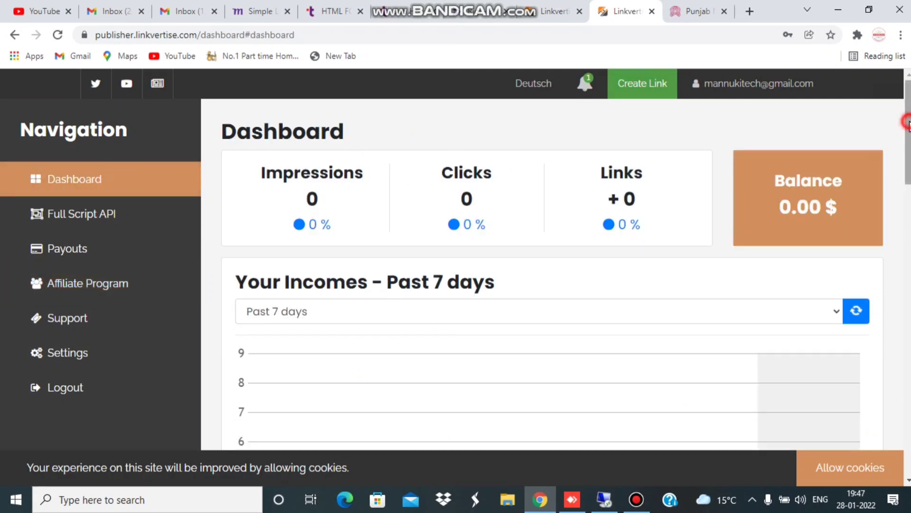
scroll(904, 202, "down", 6)
scroll(905, 142, "up", 7)
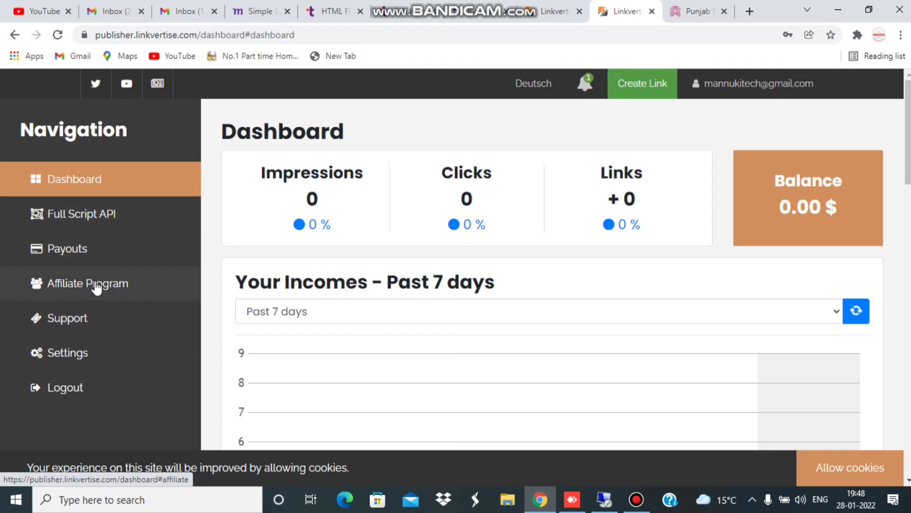
Activate the Full Script API and review its HTML Tag script with the blacklist and whitelist options
left_click(88, 213)
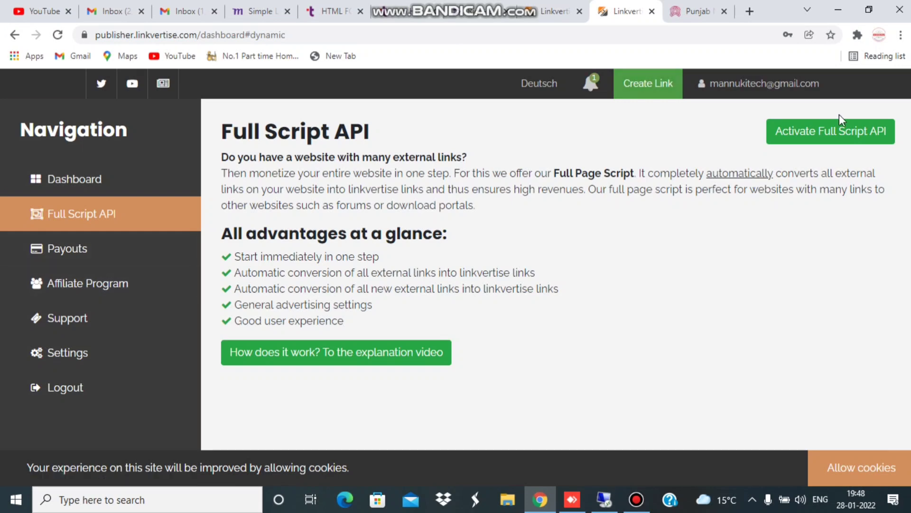
left_click(821, 127)
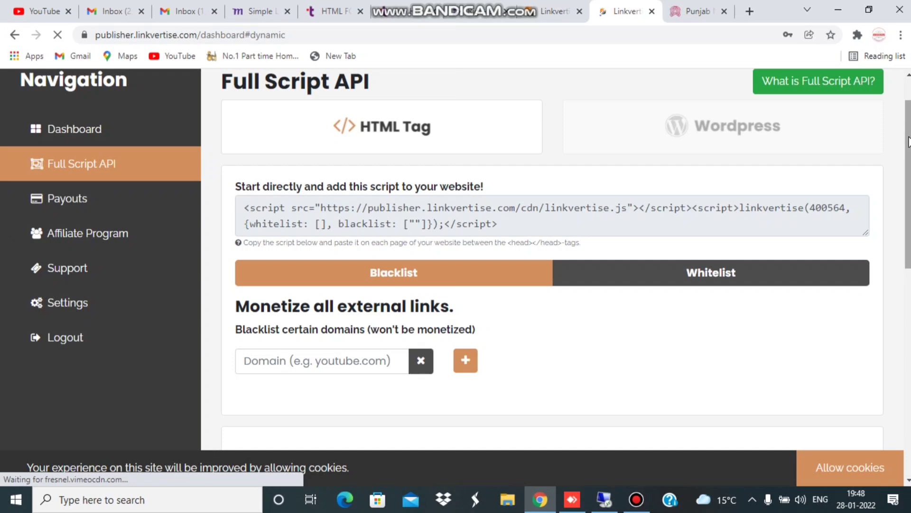
scroll(908, 76, "up", 1)
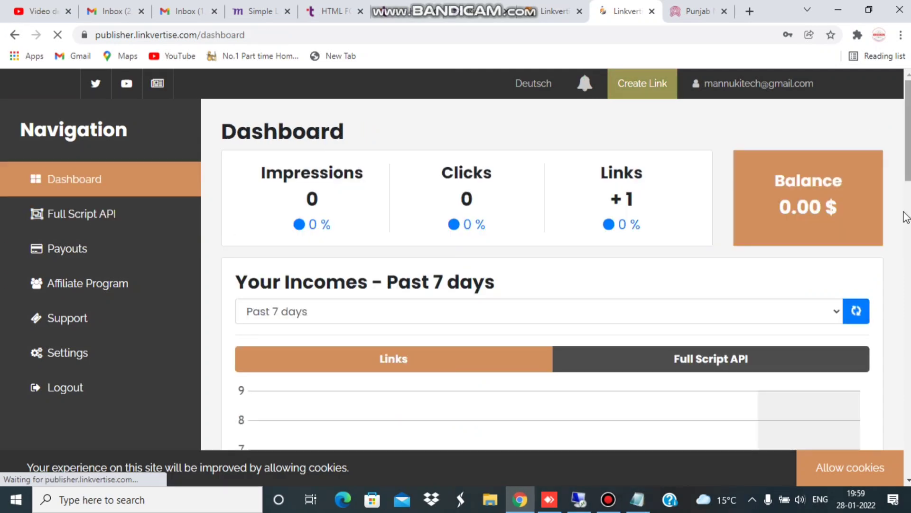
Start creating a new link from the dashboard's links section and review the Target-URL and Code-Snippet options
scroll(906, 215, "down", 10)
scroll(908, 305, "down", 5)
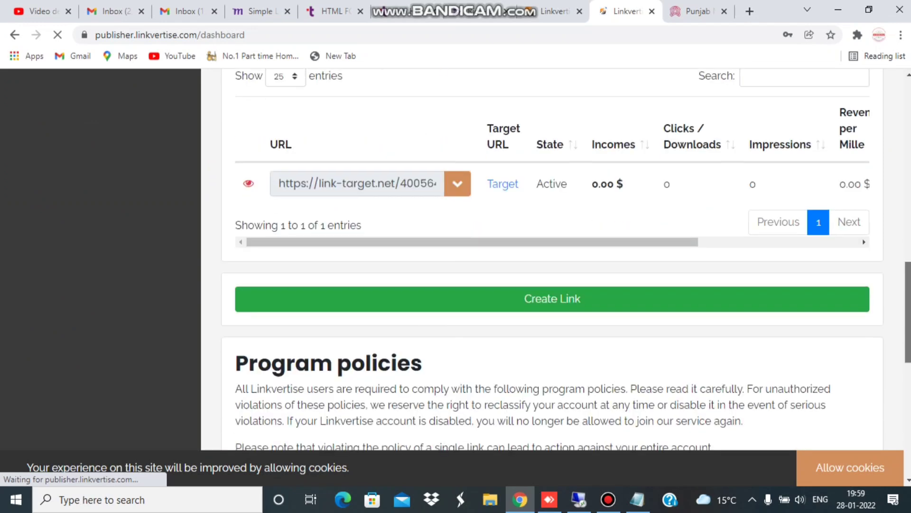
scroll(908, 304, "up", 4)
scroll(908, 305, "down", 5)
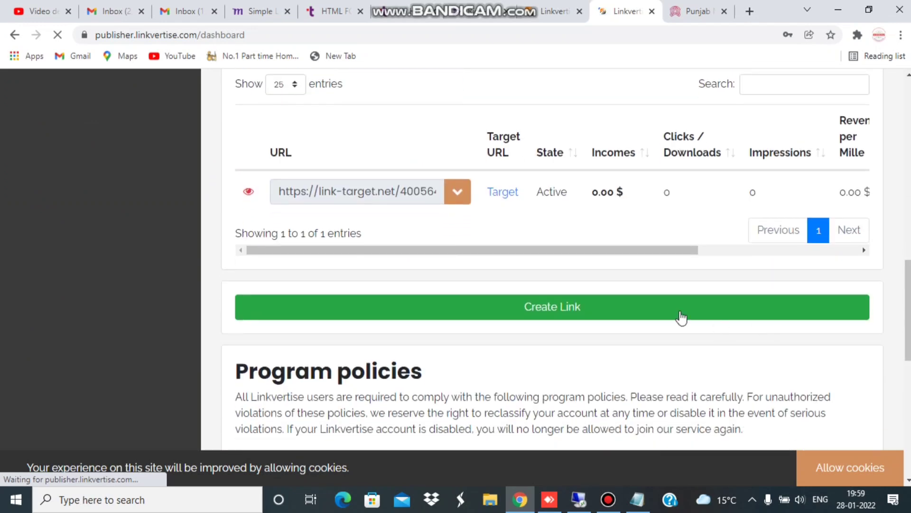
left_click(575, 307)
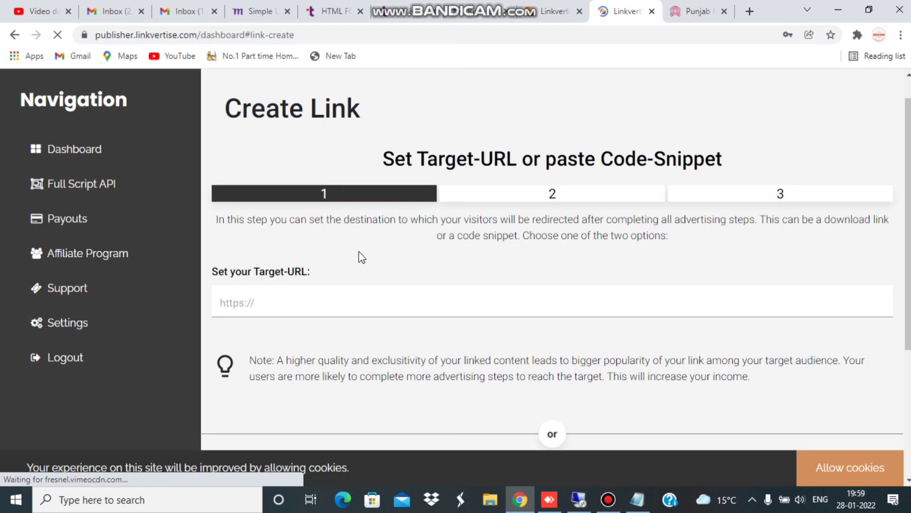
left_click(280, 301)
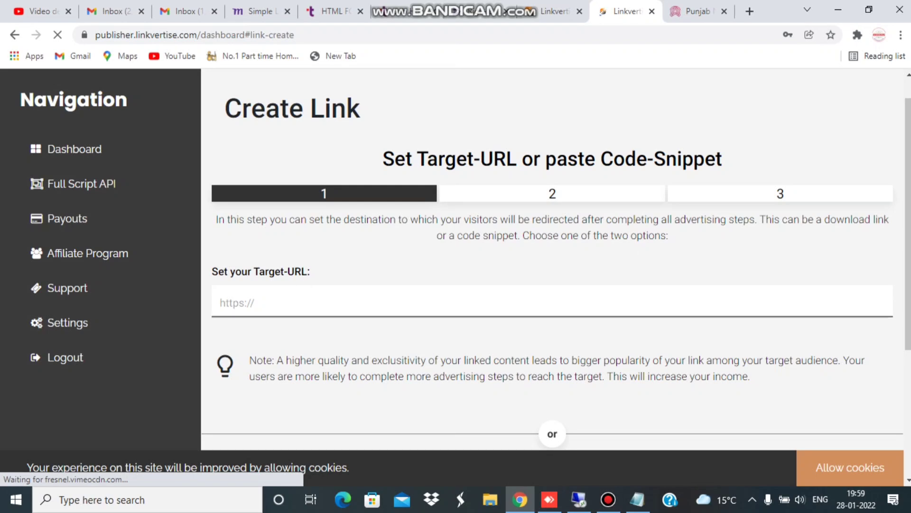
left_click_drag(907, 273, 908, 396)
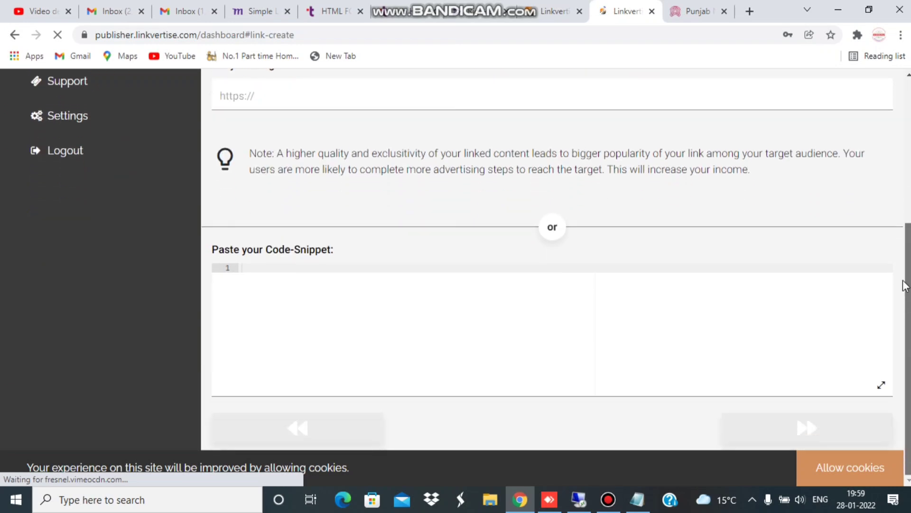
scroll(903, 274, "up", 4)
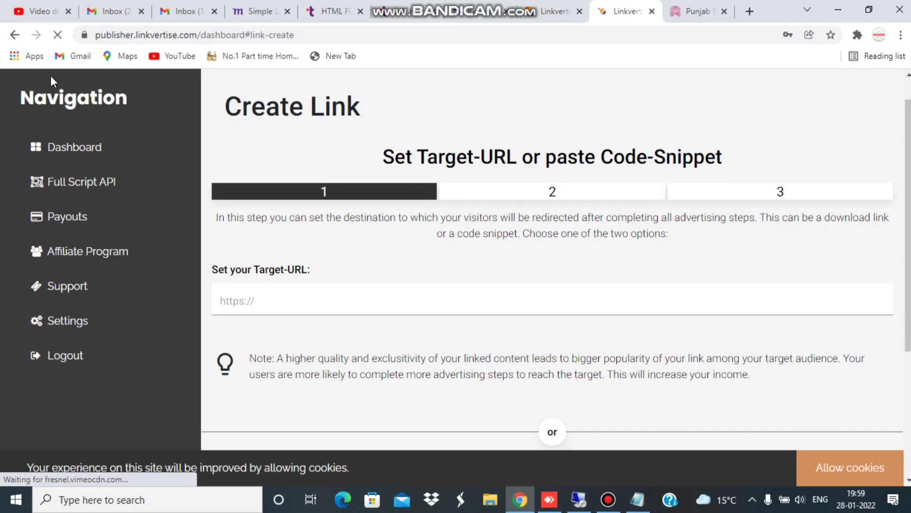
Copy the Mobile Form Filling Work video's link from YouTube Studio, set it as the new link's Target-URL and continue to the link details
left_click(40, 12)
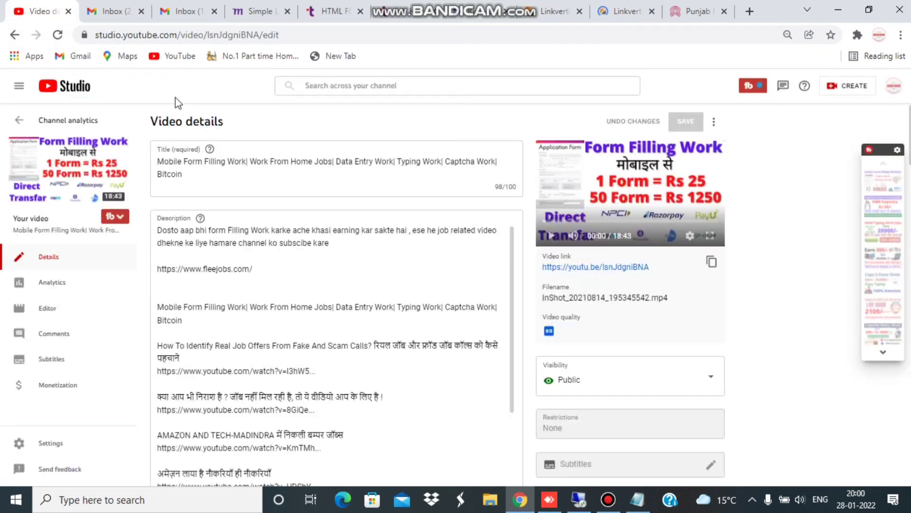
left_click(711, 263)
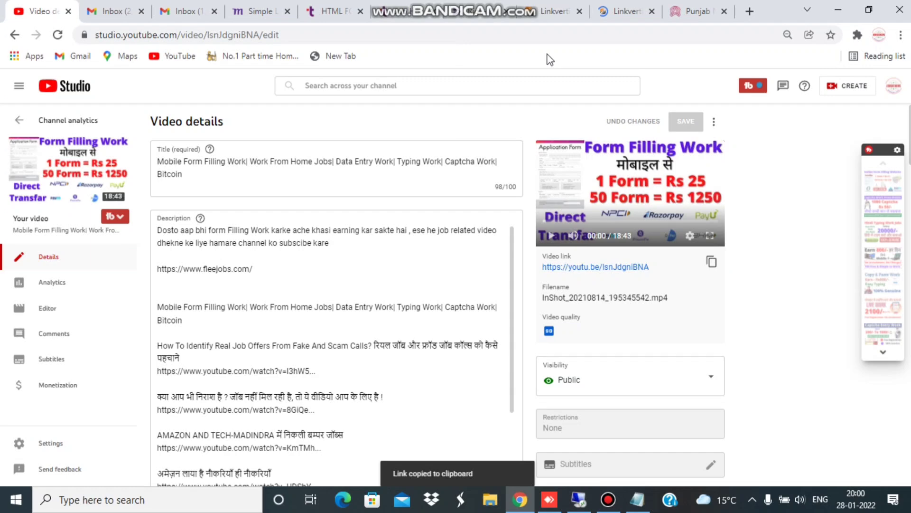
left_click(620, 14)
left_click(324, 302)
type("https://youtu.be/IsnJdgniBNA")
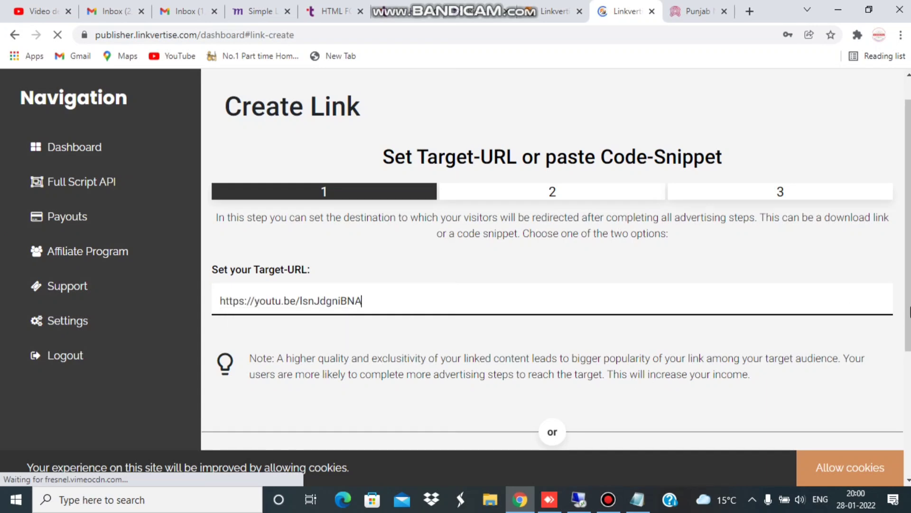
scroll(908, 309, "down", 4)
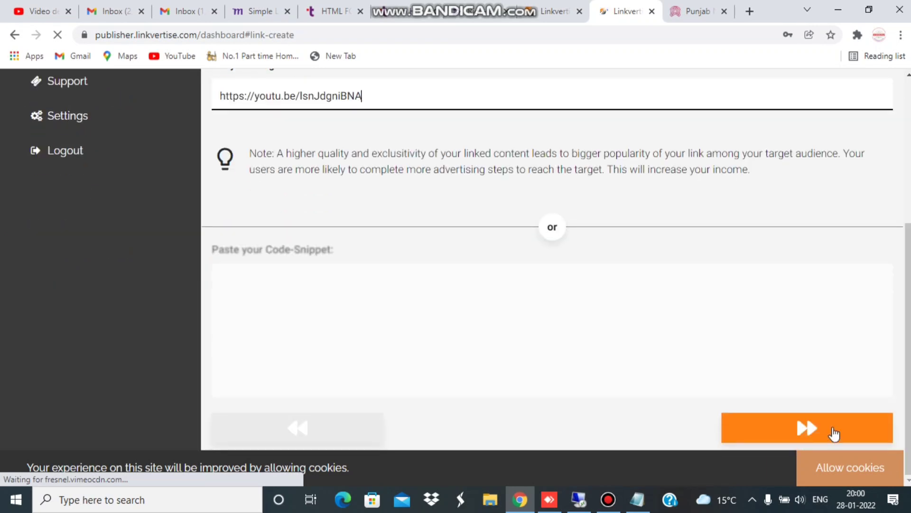
left_click(810, 428)
left_click(810, 428)
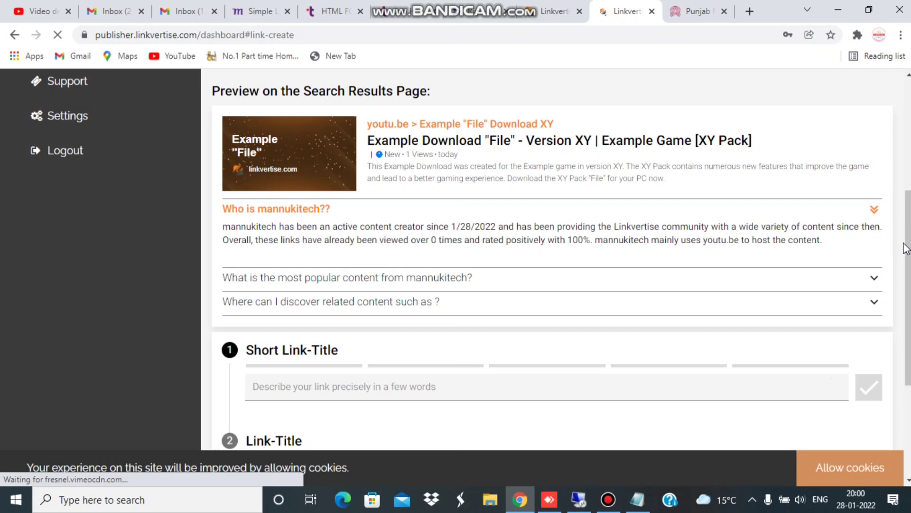
Start filling in the Short Link-Title in the new link's details
left_click_drag(908, 252, 908, 303)
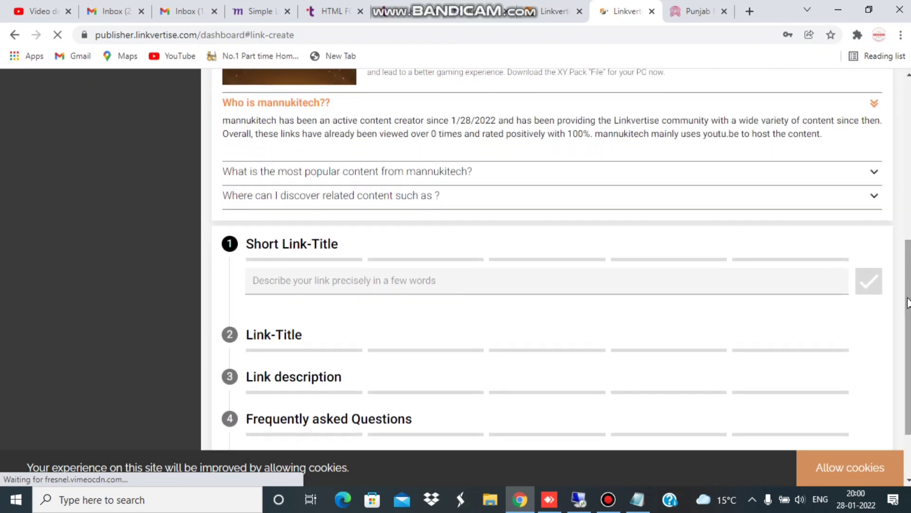
left_click(280, 275)
left_click(266, 280)
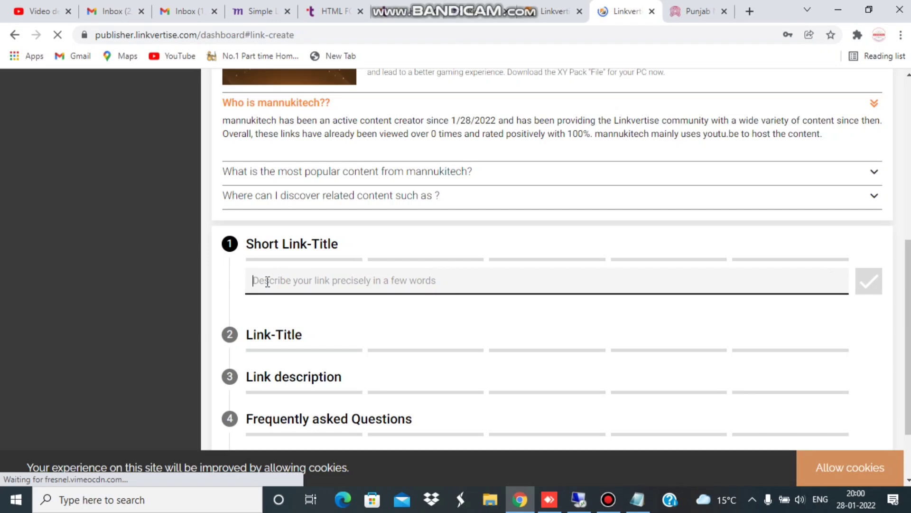
type("B")
type("s")
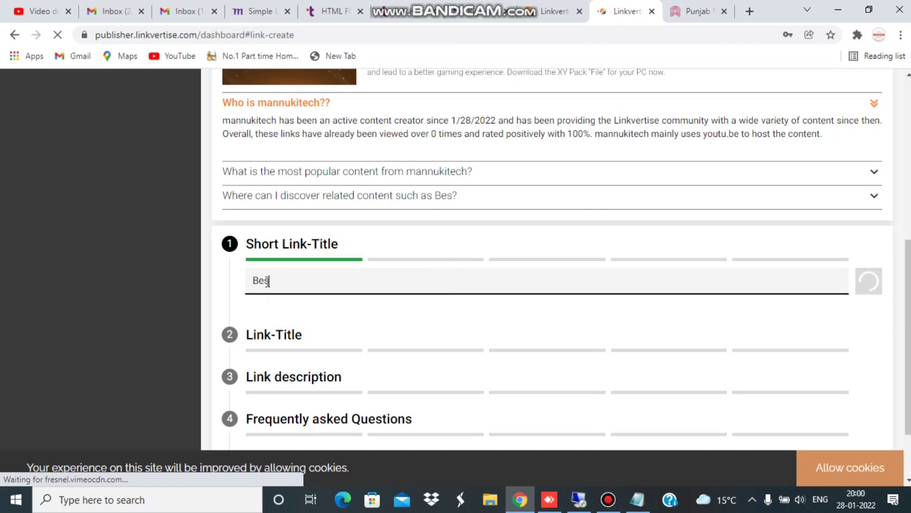
type("t E")
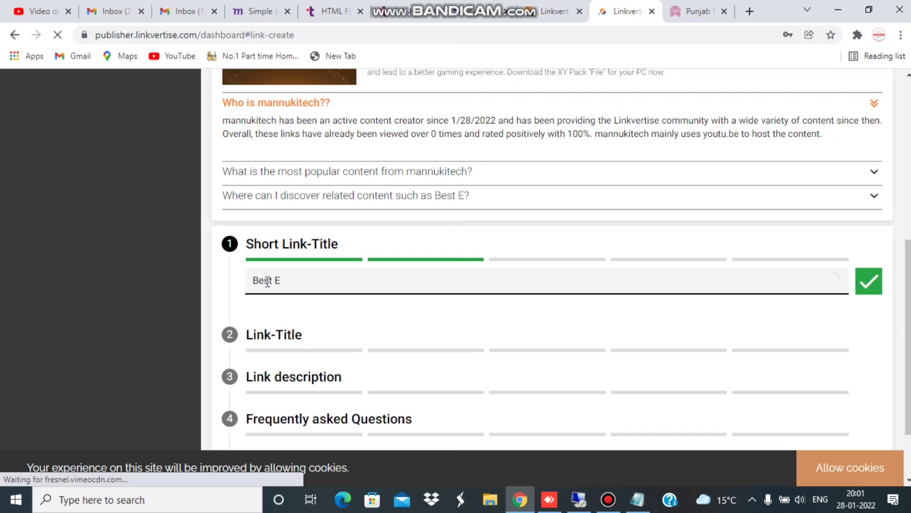
type("Vid")
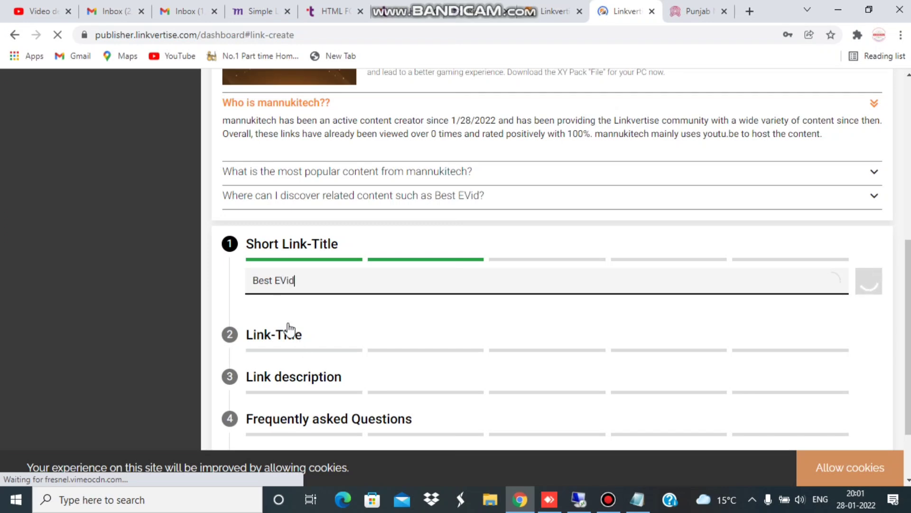
type("eo")
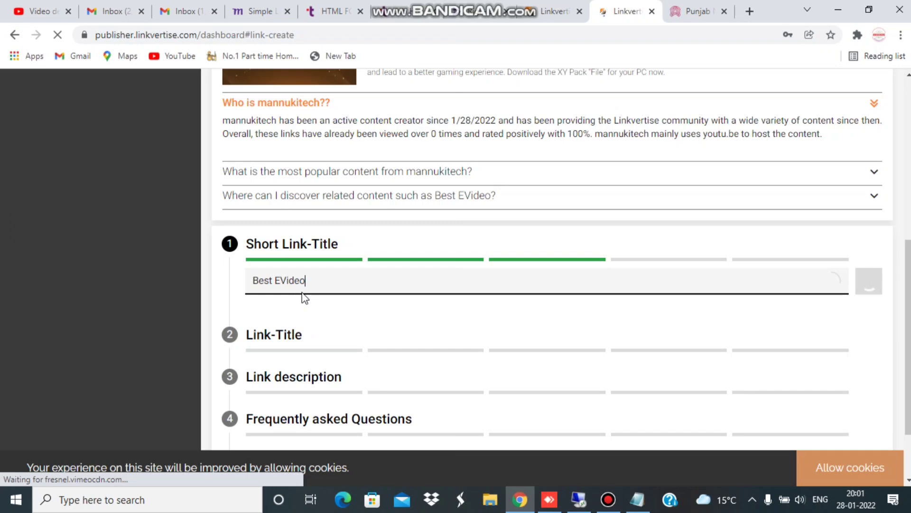
key("BackSpace")
key("BackSpace")
key("BackSpace")
key("BackSpace")
key("BackSpace")
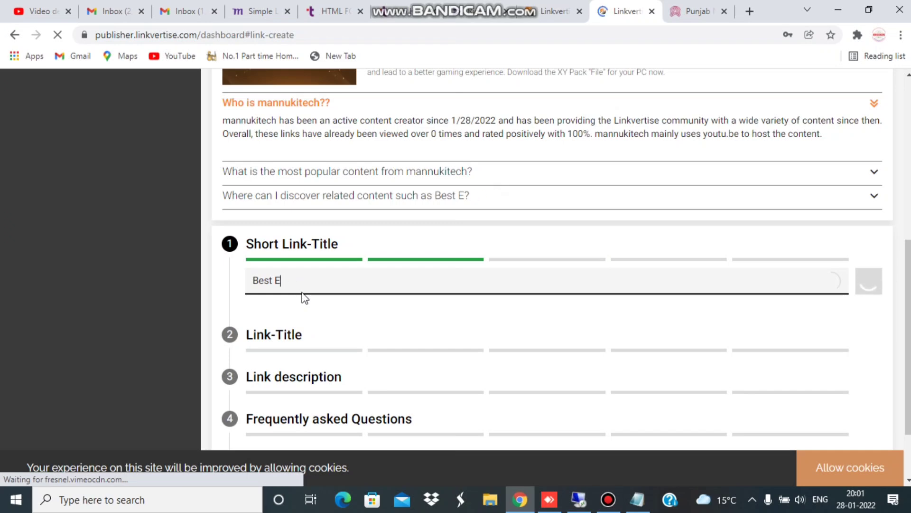
key("BackSpace")
key("BackSpace")
key("BackSpace")
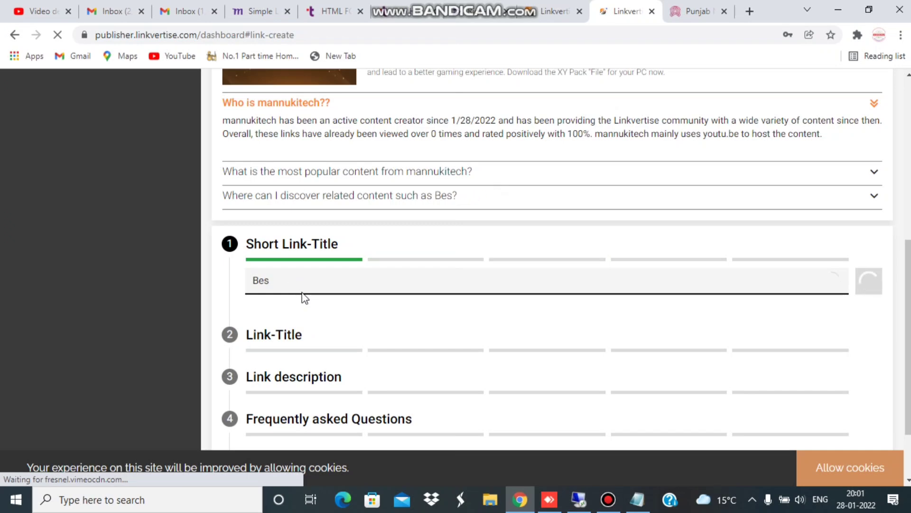
key("BackSpace")
key("BackSpace")
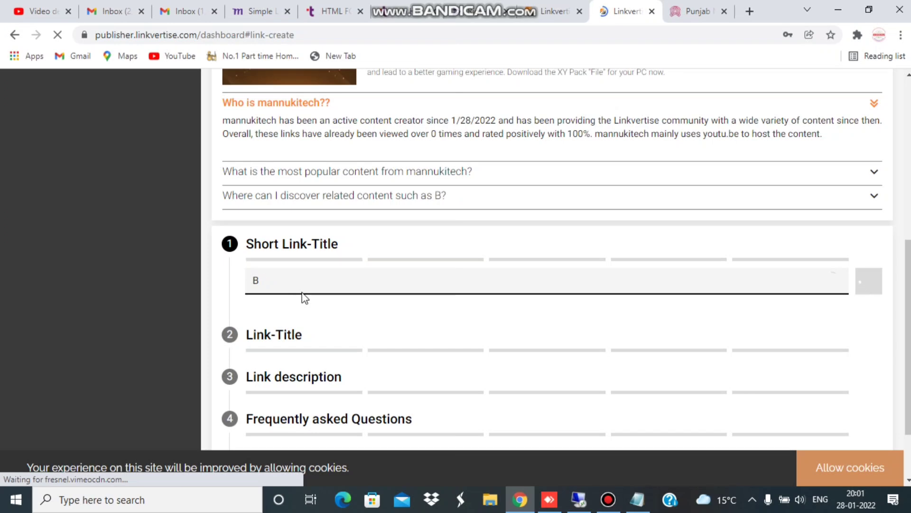
key("BackSpace")
type("Video")
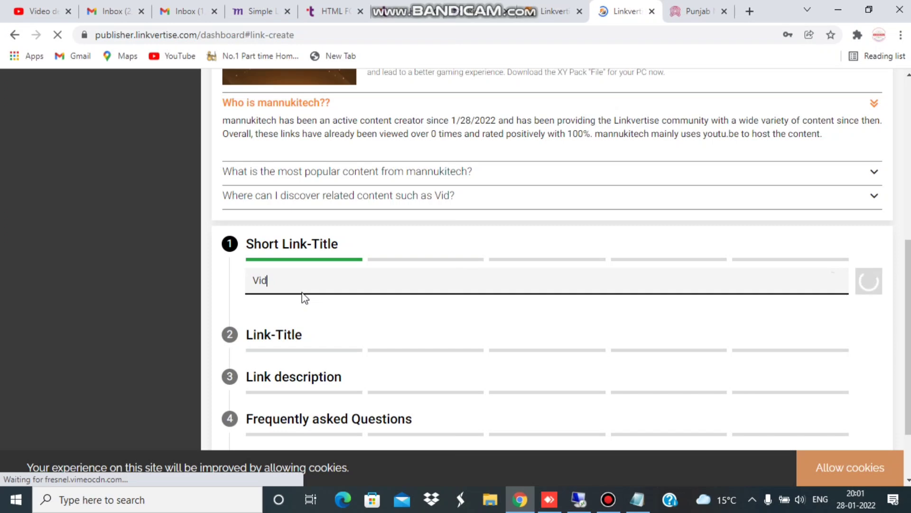
key("BackSpace")
key("BackSpace")
key("BackSpace")
key("BackSpace")
key("BackSpace")
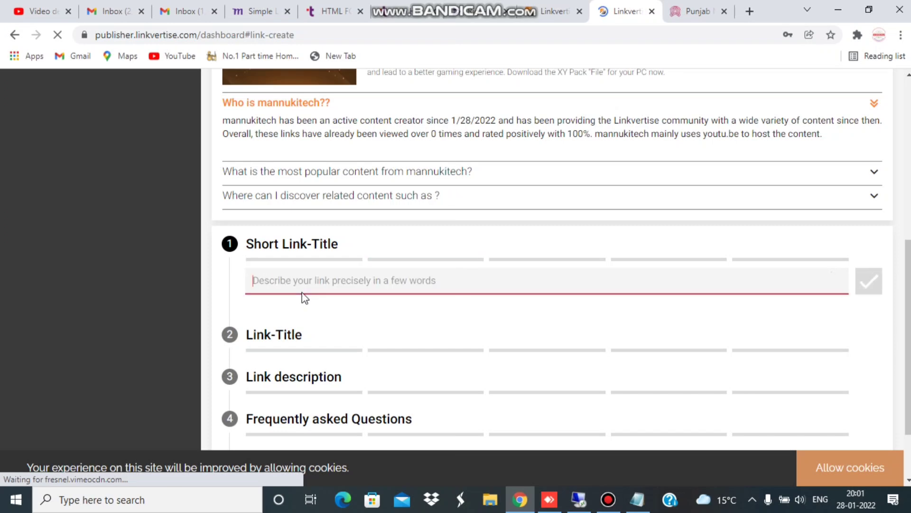
Enter "Best Video" as the new link's Short Link-Title
type("B")
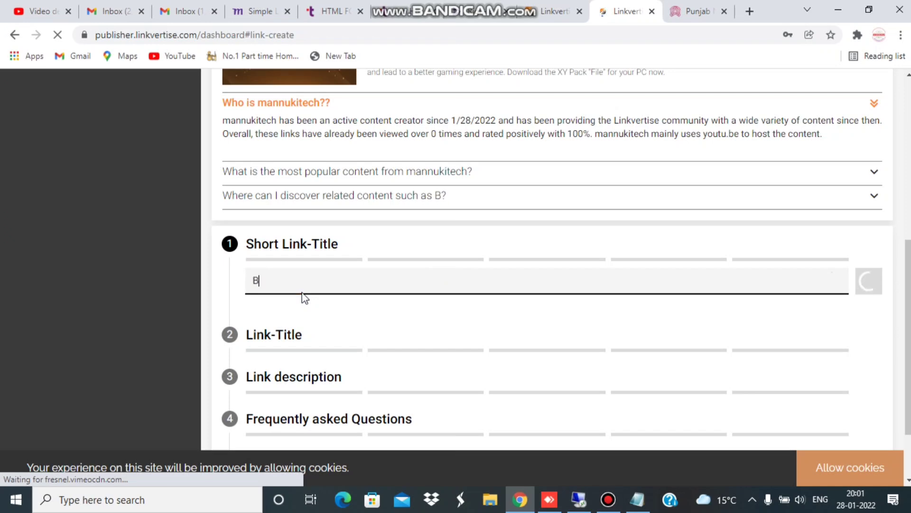
type("est V")
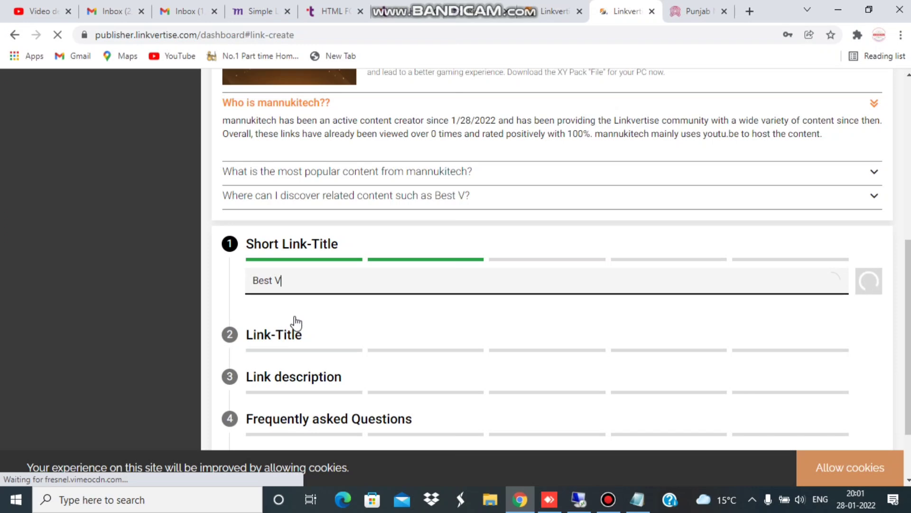
type("ide")
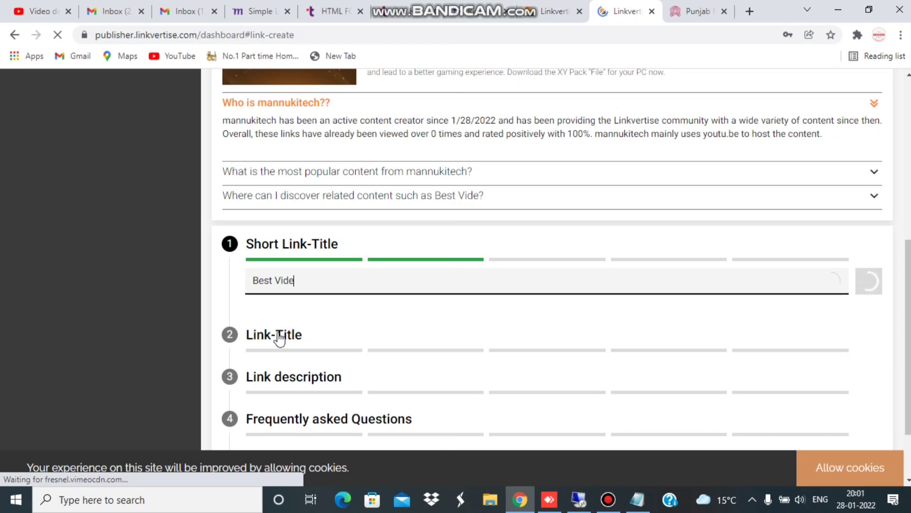
type("o")
Set the new link's Link-Title to "Best earning website from home job and mobile"
left_click(279, 337)
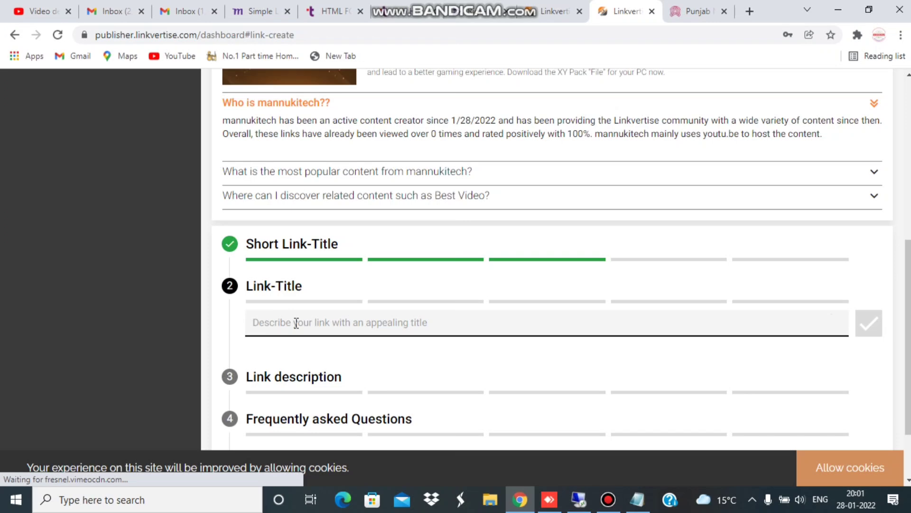
type("Bwest")
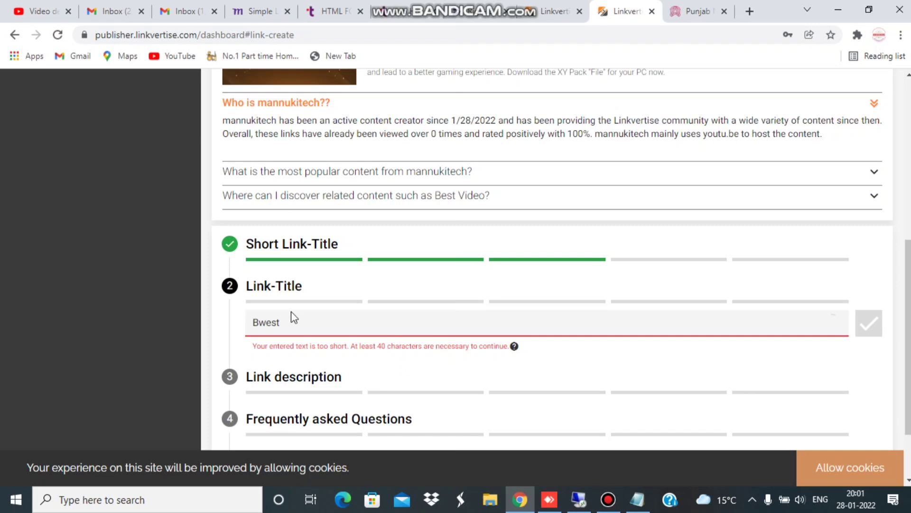
key("BackSpace")
type("est earning website")
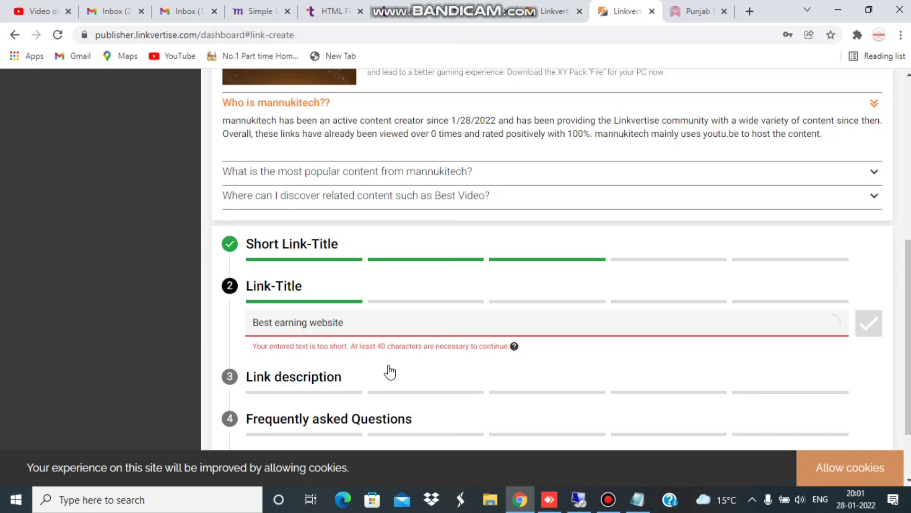
type("from home ")
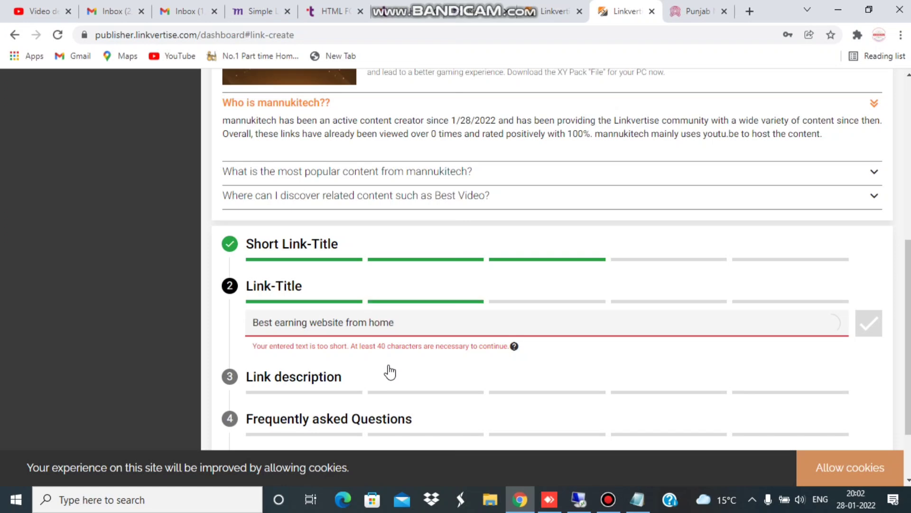
type("job and mobile")
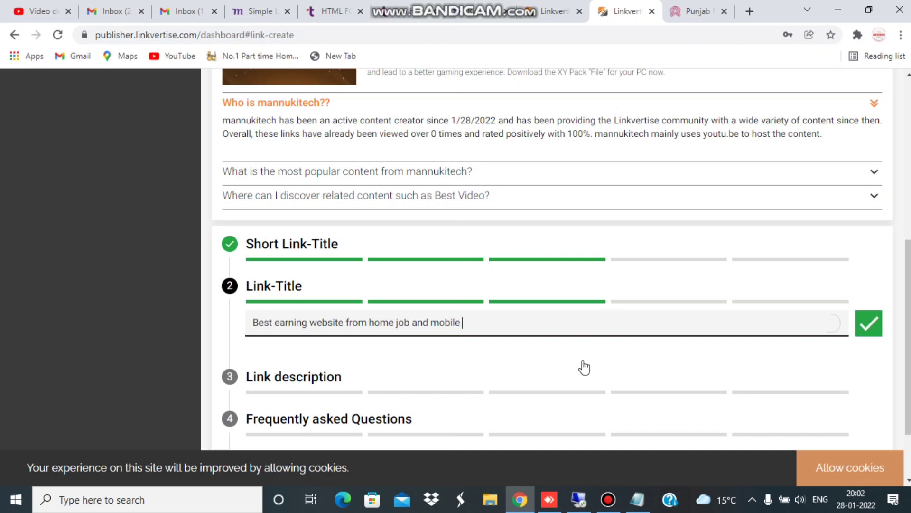
Describe the link as "Our video is related to online earning so you can earn online money with your mobile and very simple process whgich copy paste work"
scroll(906, 299, "down", 1)
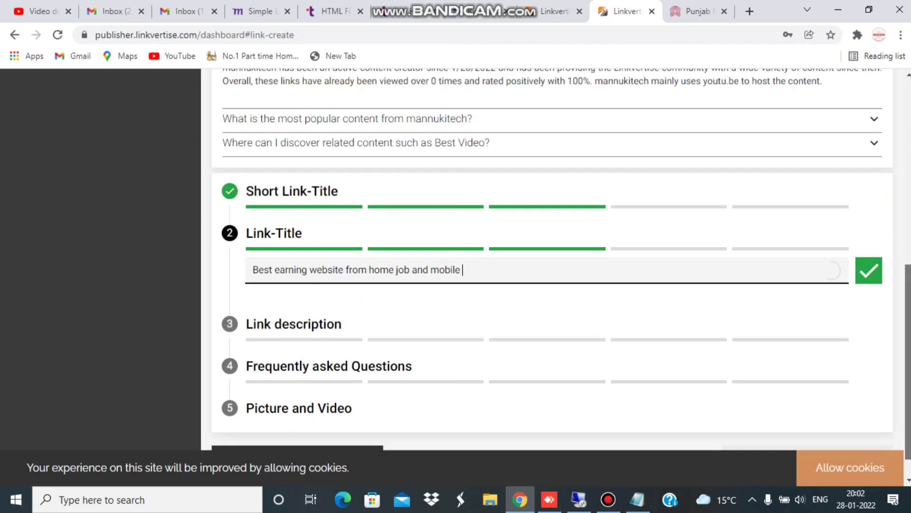
scroll(560, 272, "down", 1)
left_click(301, 294)
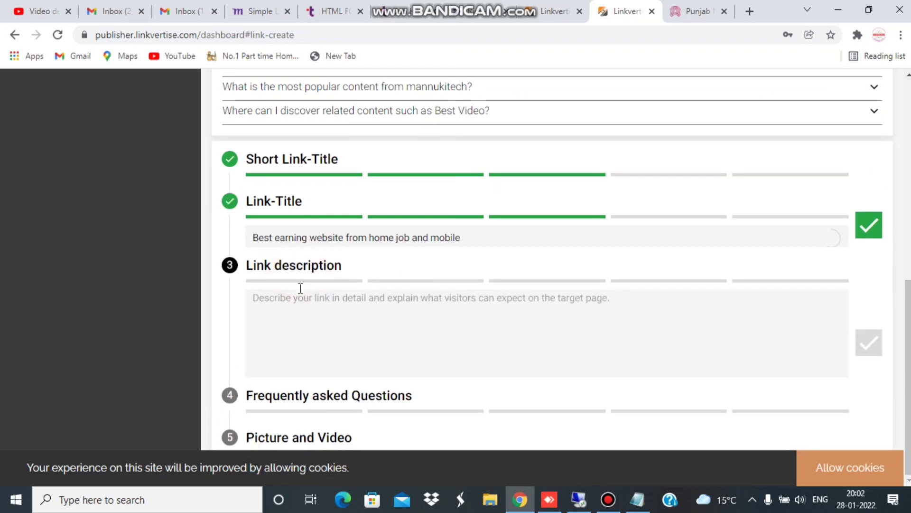
left_click(326, 276)
type("n")
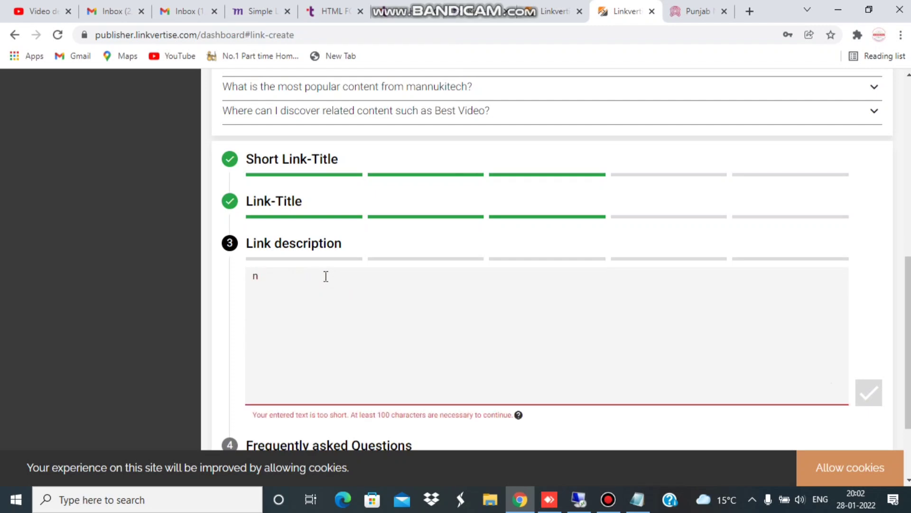
key("BackSpace")
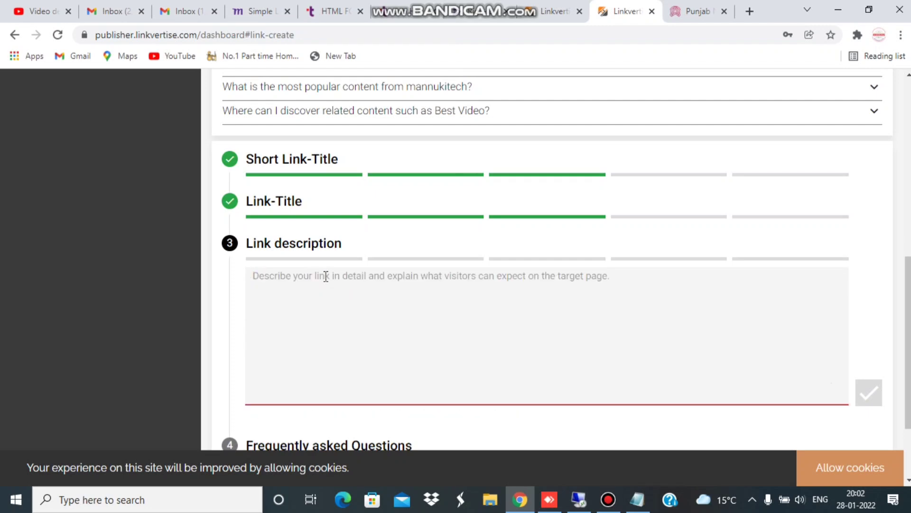
type("Our video")
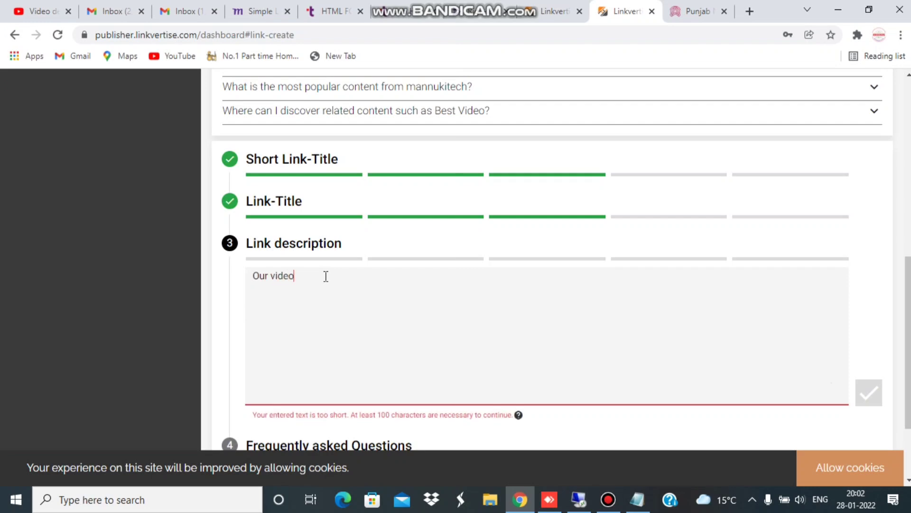
type(" is related to online earning ")
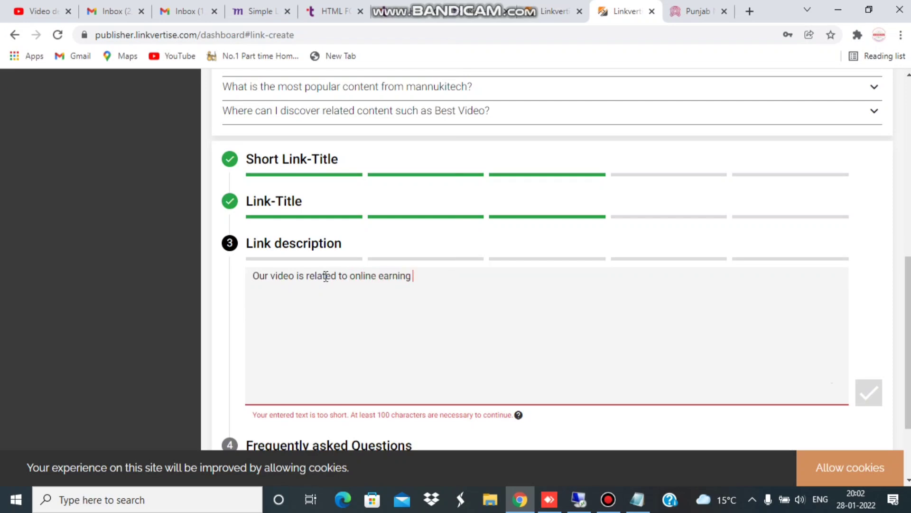
type("so you can earn")
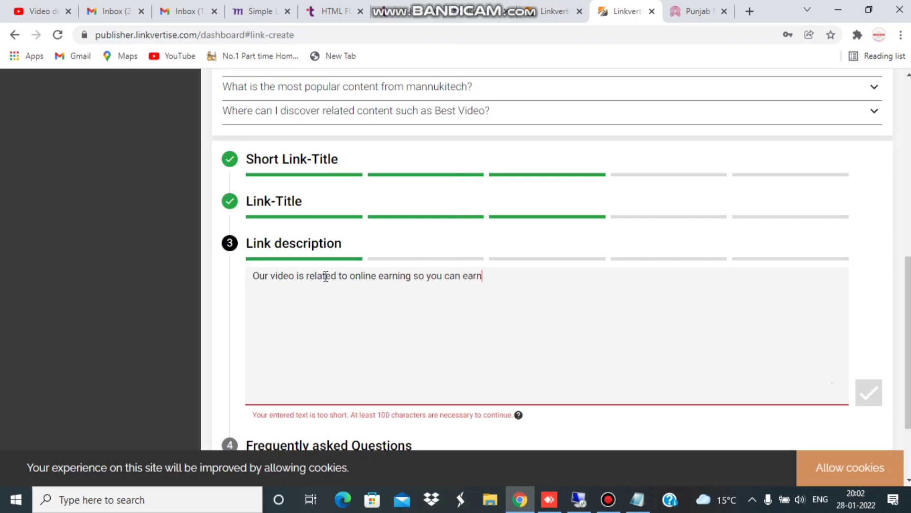
type(" online money with your mobile ")
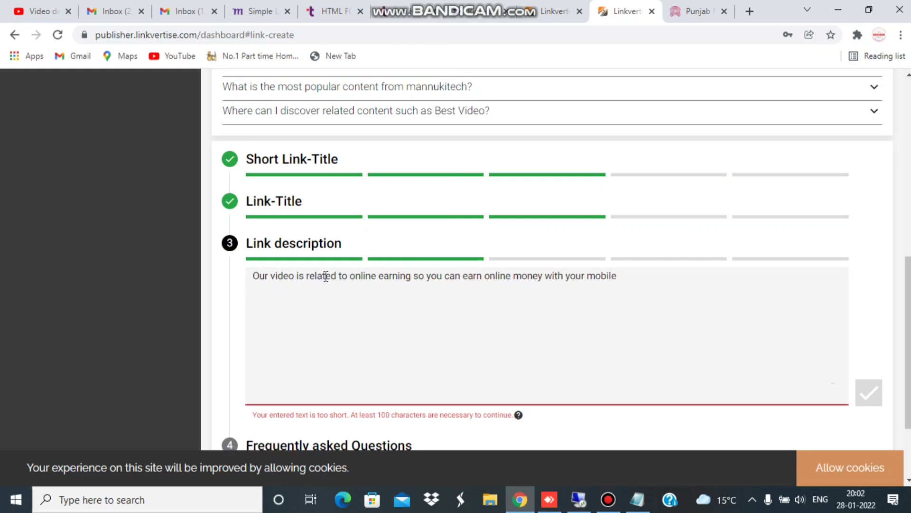
type("and very simple proc")
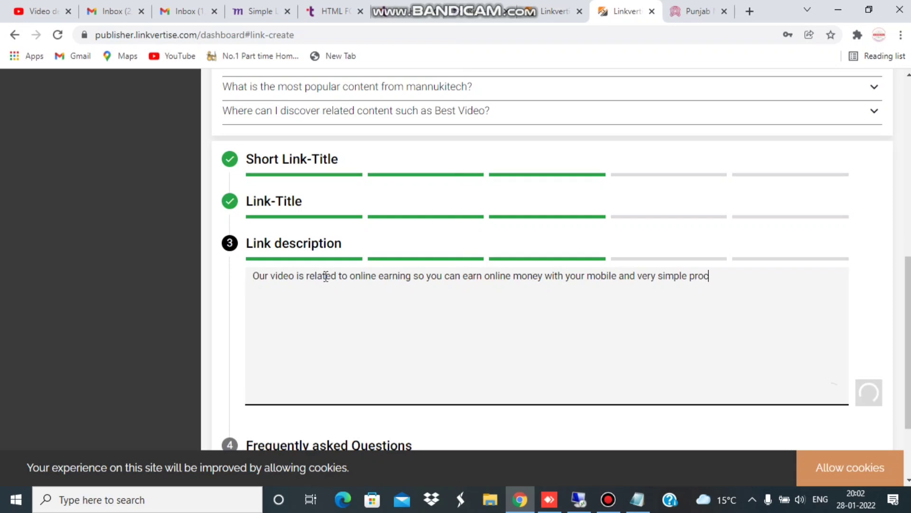
type("ess whgich copy ")
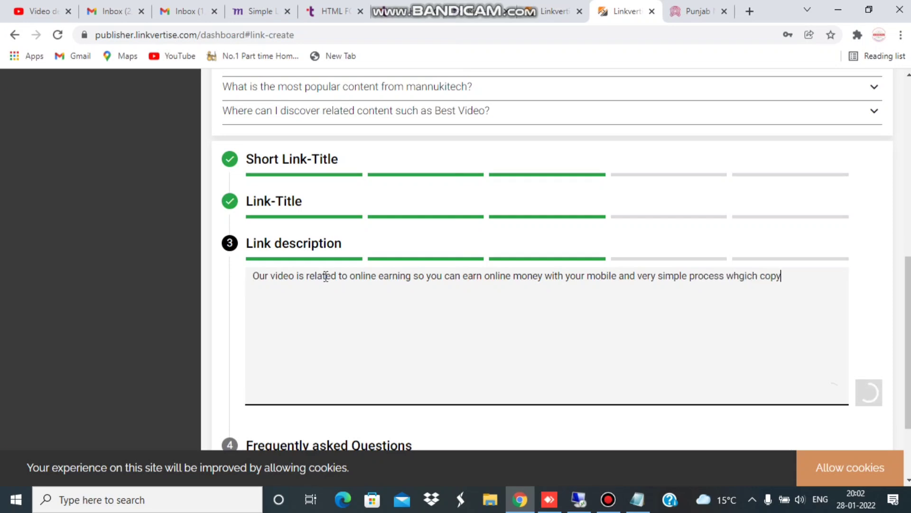
type("paste")
key("Return")
type("work")
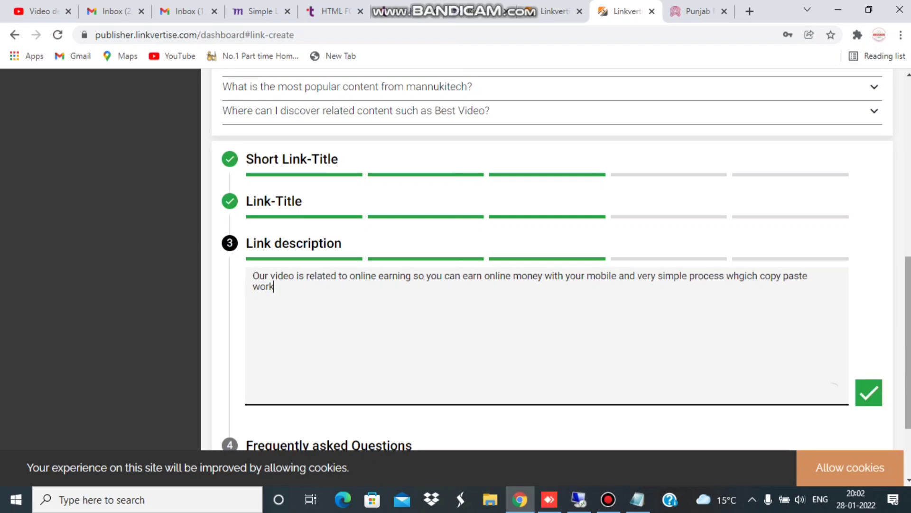
Place the suggested popular-content, related-content and creator questions, in that order, in the Frequently asked Questions slots and open the Picture and Video section
scroll(422, 336, "down", 2)
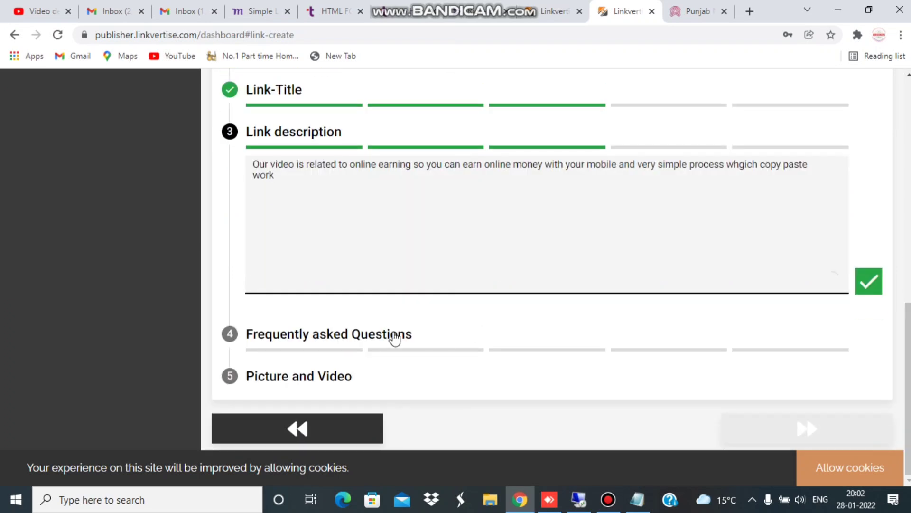
left_click(317, 336)
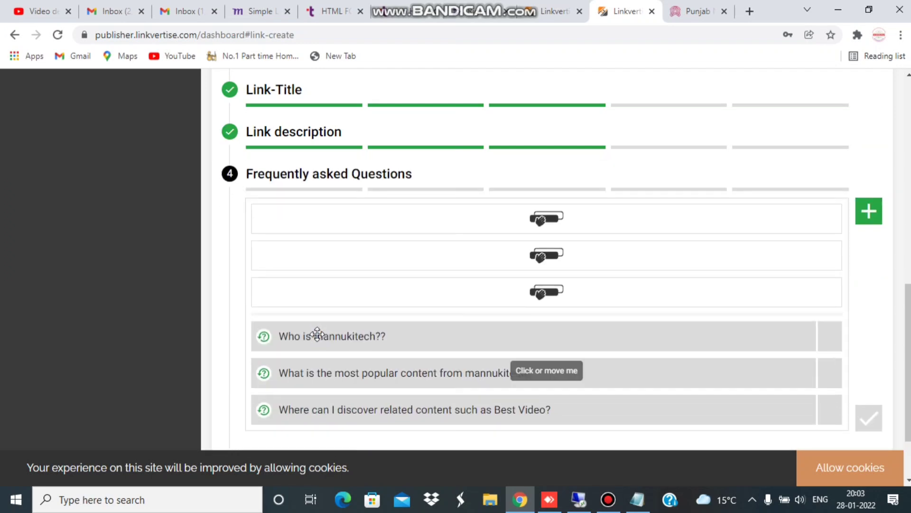
left_click_drag(342, 336, 354, 293)
left_click_drag(335, 342, 343, 225)
left_click_drag(342, 339, 347, 264)
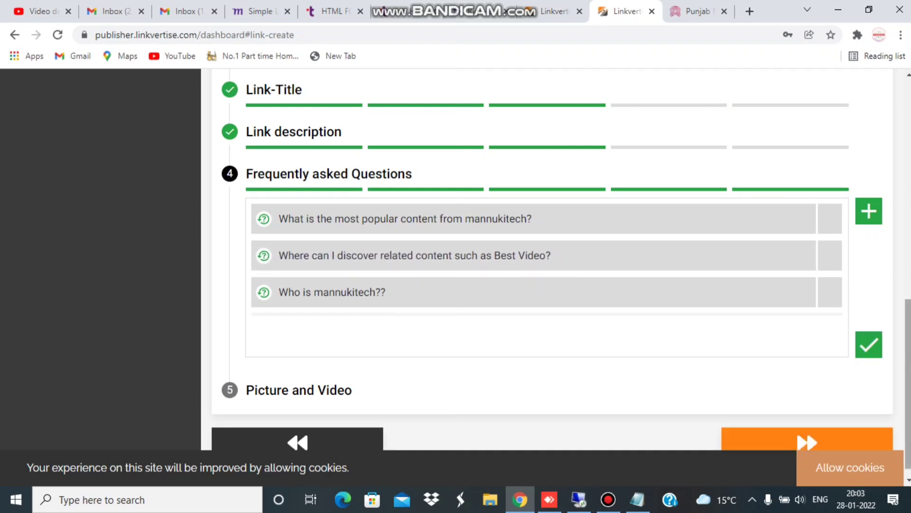
scroll(908, 379, "down", 1)
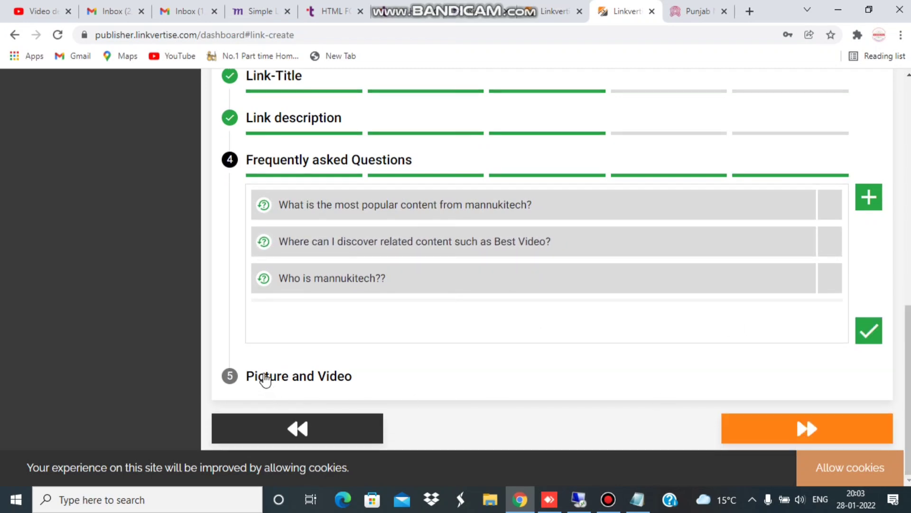
left_click(266, 378)
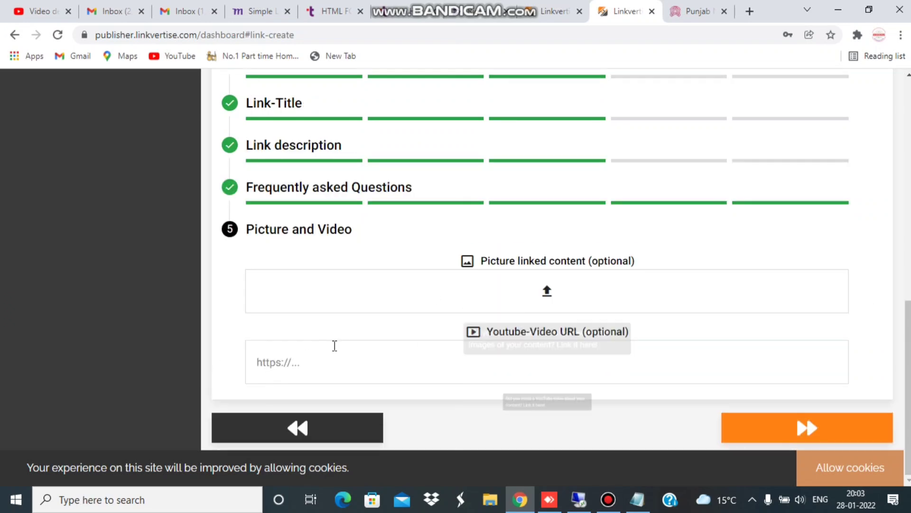
left_click(312, 362)
type("https://youtu.be/IsnJdgniBNA")
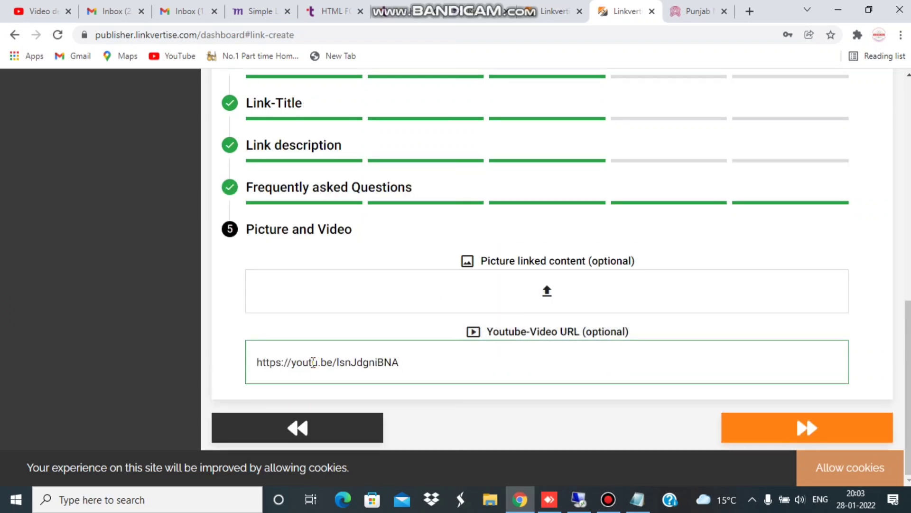
left_click(807, 432)
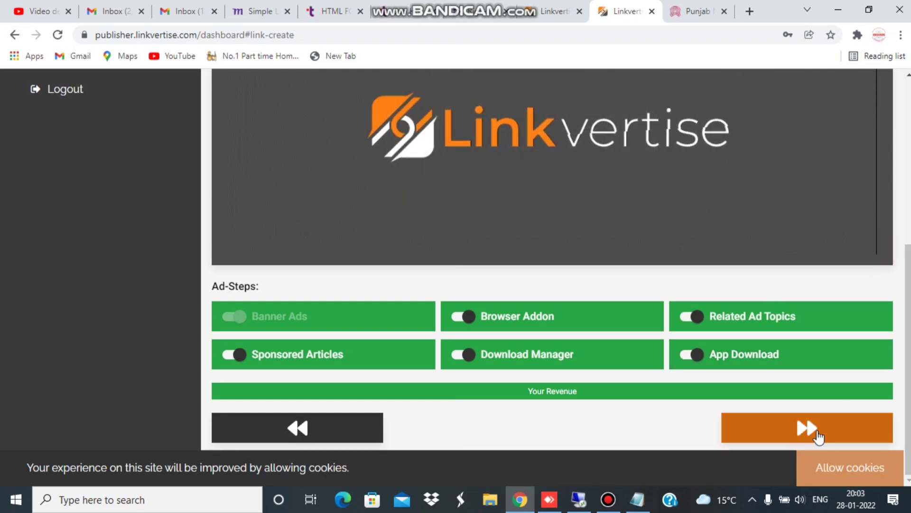
left_click(817, 430)
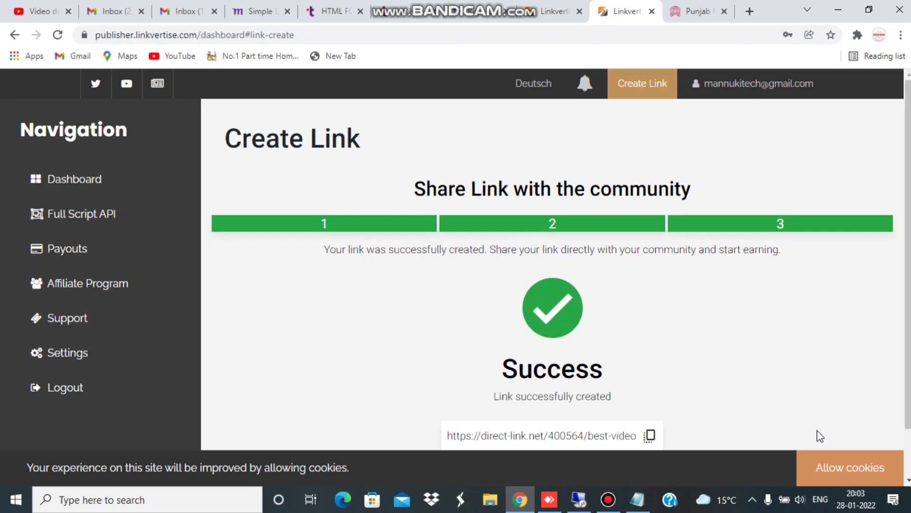
Copy the newly created link's address, then finish the link creation and return to the dashboard overview
scroll(909, 424, "down", 1)
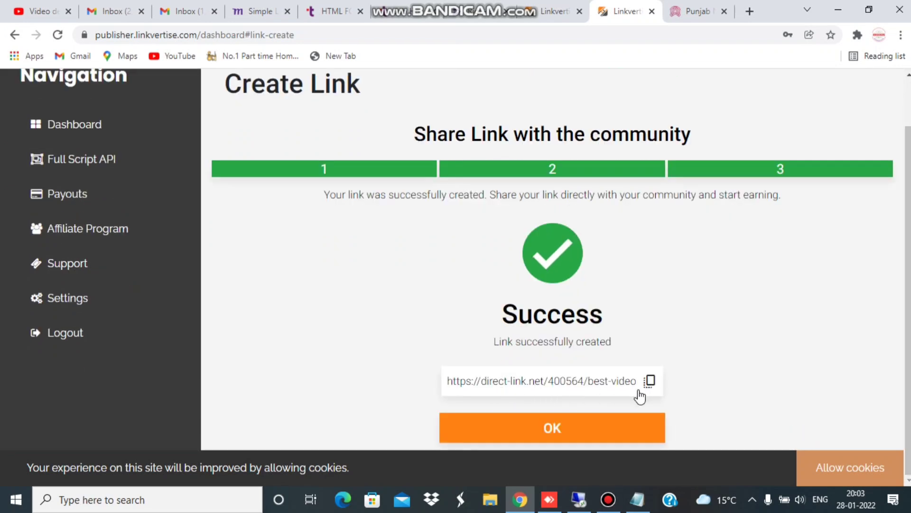
left_click(650, 382)
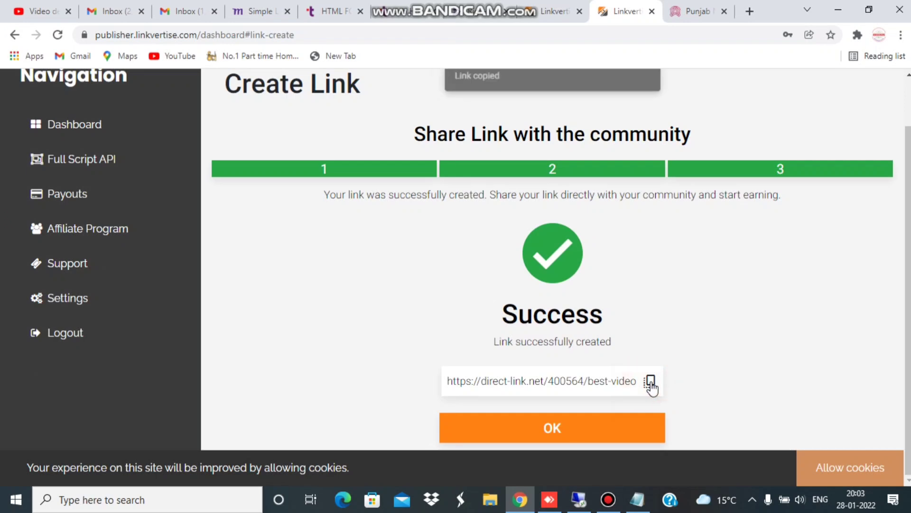
left_click(566, 428)
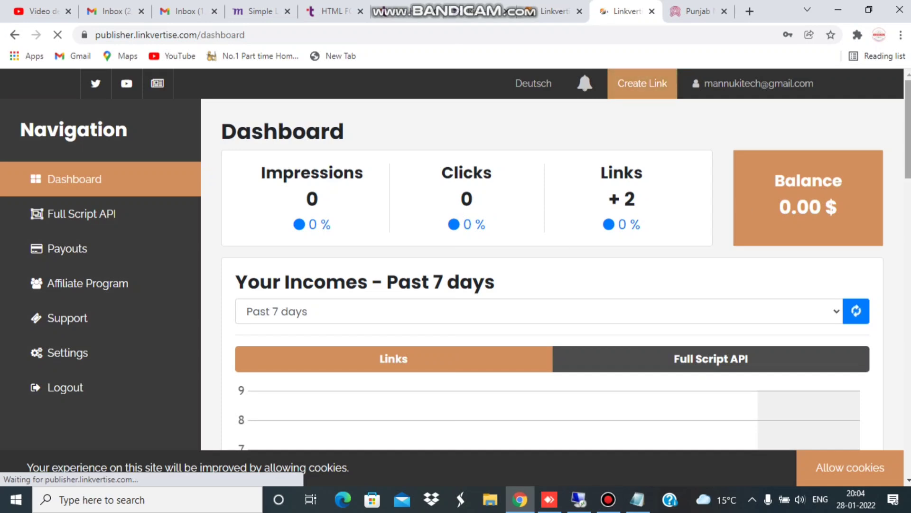
scroll(902, 201, "down", 3)
scroll(902, 202, "up", 3)
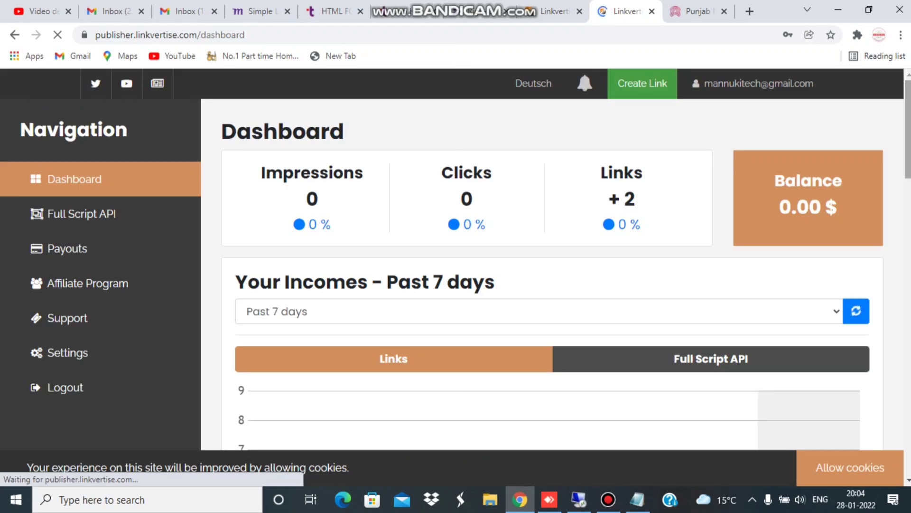